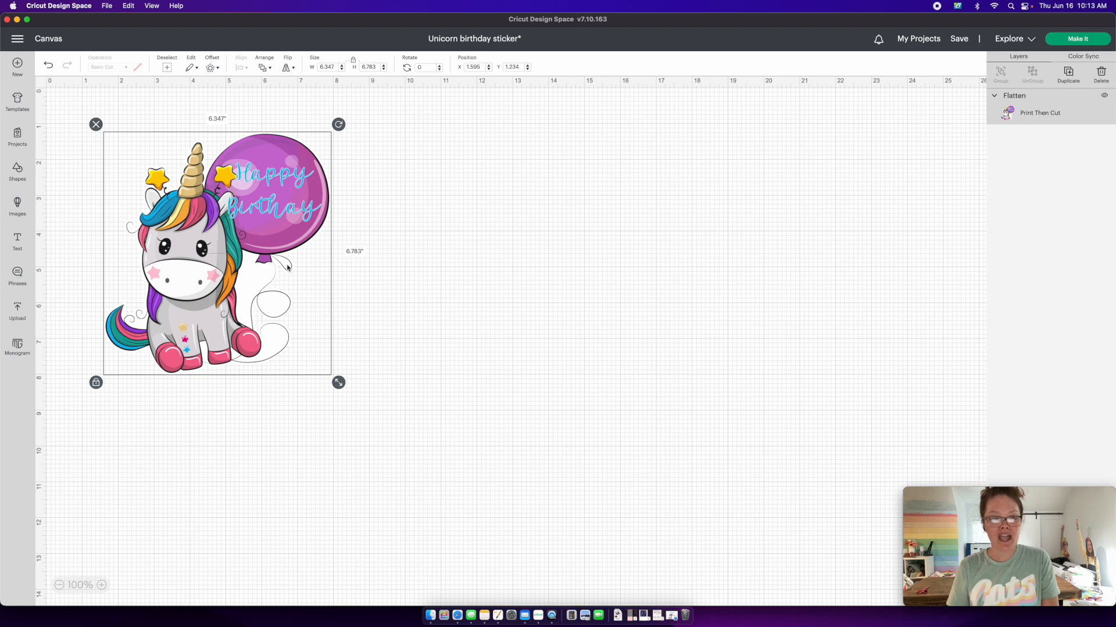
- Enlarge the unicorn sticker to about 8.3 × 8.9 in and open the size warning on its Print Then Cut layer
{"action": "mouse_move", "coordinate": [249, 264]}
{"action": "left_mouse_down"}
{"action": "mouse_move", "coordinate": [293, 263]}
{"action": "mouse_move", "coordinate": [266, 267]}
{"action": "left_mouse_up"}
{"action": "left_click", "coordinate": [476, 253]}
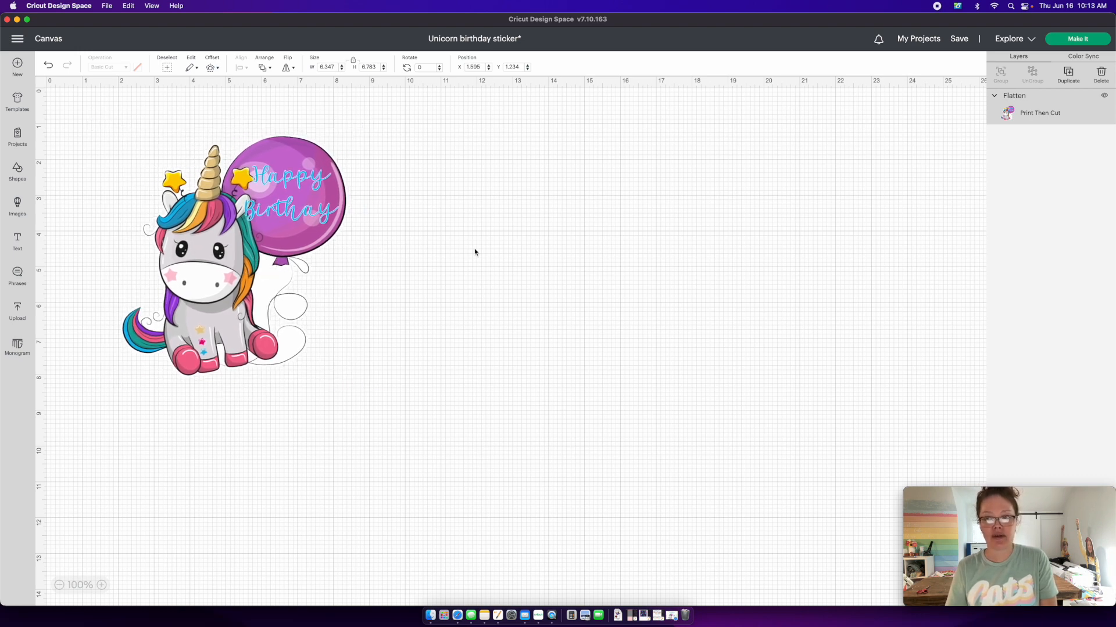
{"action": "left_click", "coordinate": [1104, 119]}
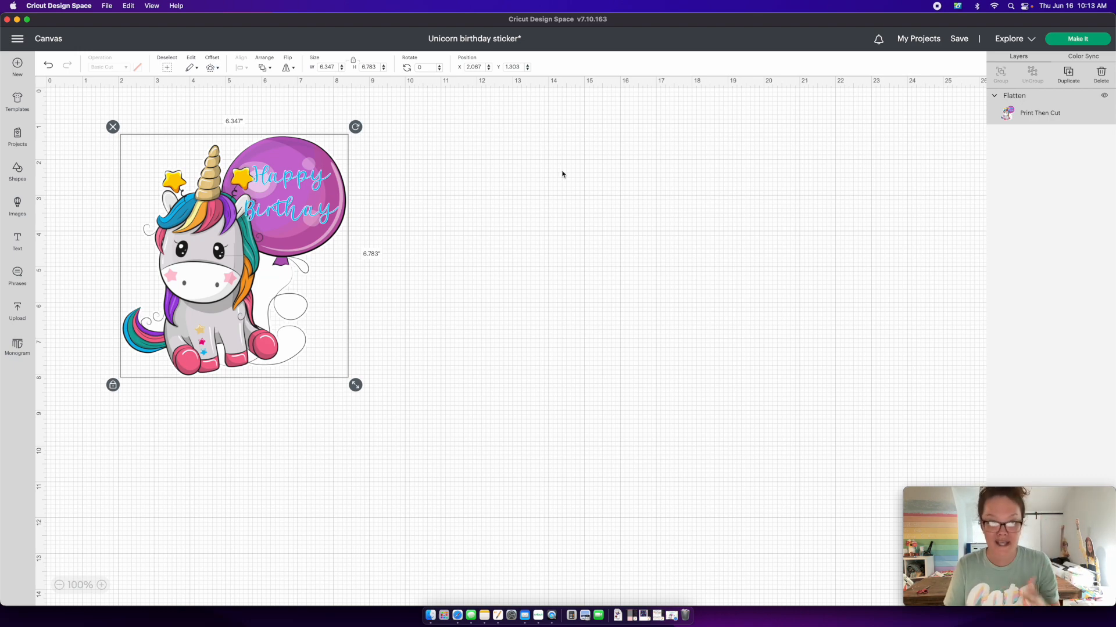
{"action": "left_click_drag", "start_coordinate": [244, 175], "coordinate": [272, 173]}
{"action": "left_click_drag", "start_coordinate": [386, 383], "coordinate": [453, 457]}
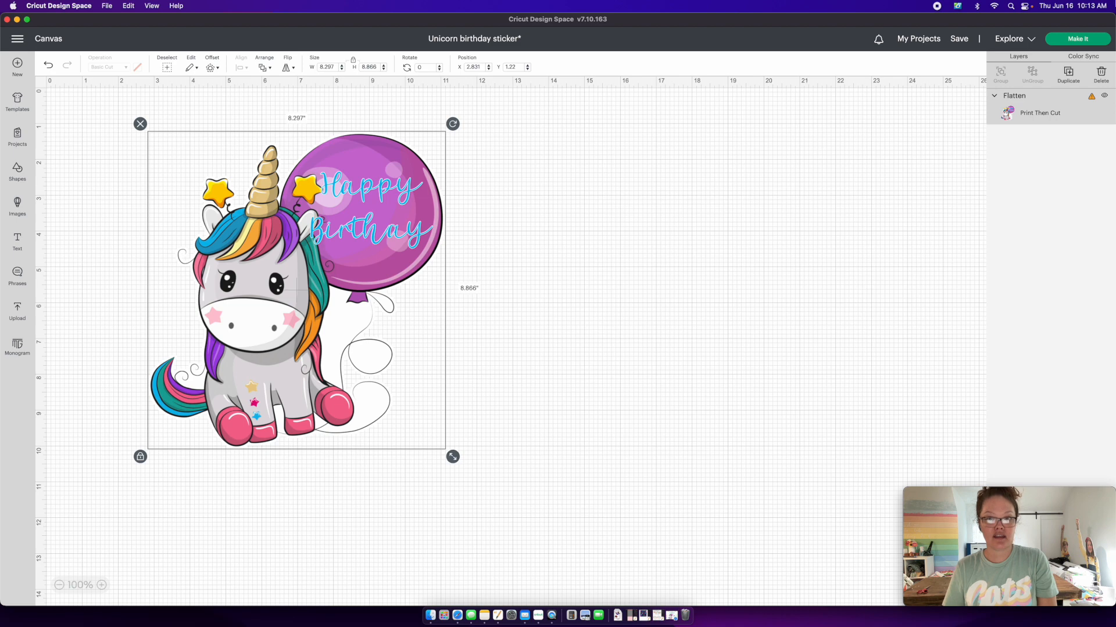
{"action": "left_click", "coordinate": [1093, 100]}
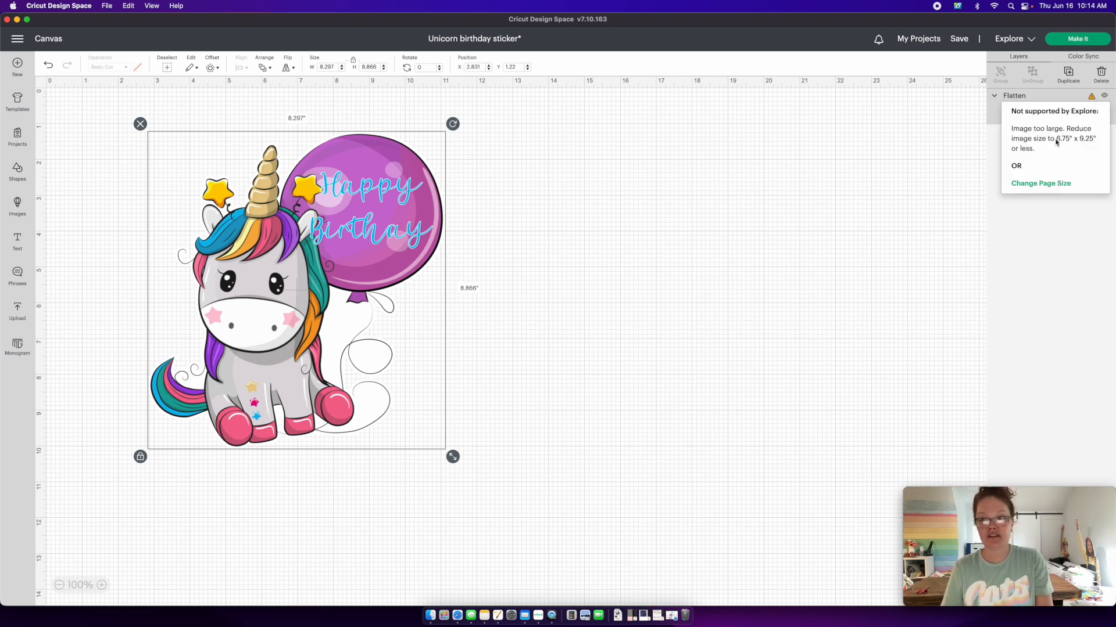
{"action": "left_click_drag", "start_coordinate": [1057, 141], "coordinate": [1095, 143]}
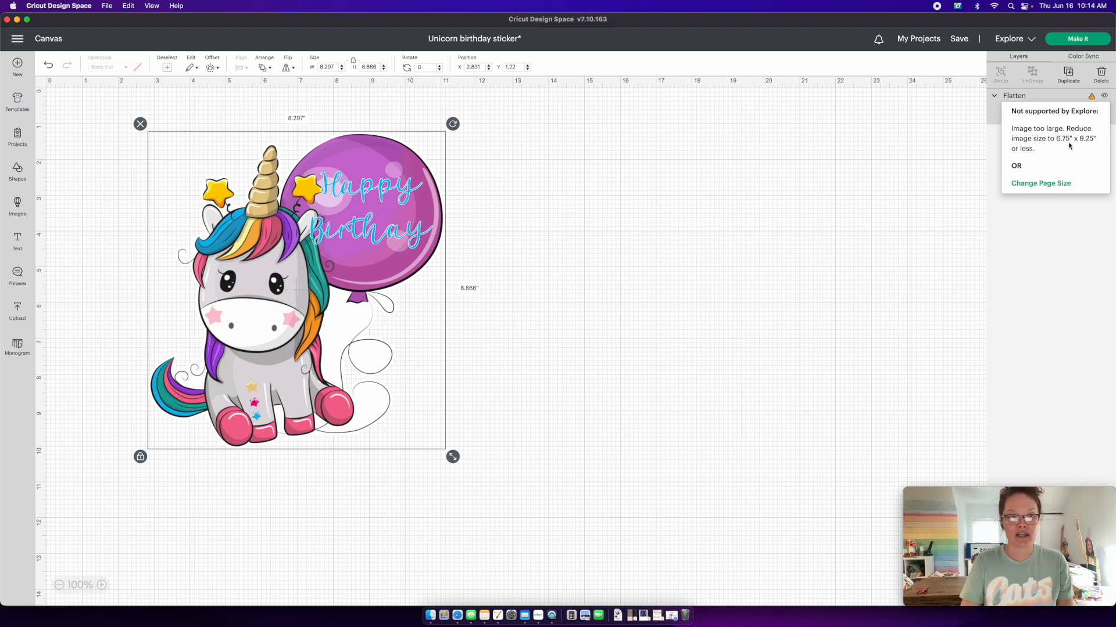
- Shrink the unicorn sticker and set its width to 6.75 in
{"action": "left_click_drag", "start_coordinate": [334, 237], "coordinate": [336, 238]}
{"action": "left_click_drag", "start_coordinate": [456, 457], "coordinate": [402, 401]}
{"action": "left_click_drag", "start_coordinate": [402, 339], "coordinate": [349, 202]}
{"action": "left_click", "coordinate": [327, 67]}
{"action": "type", "text": "6.7"}
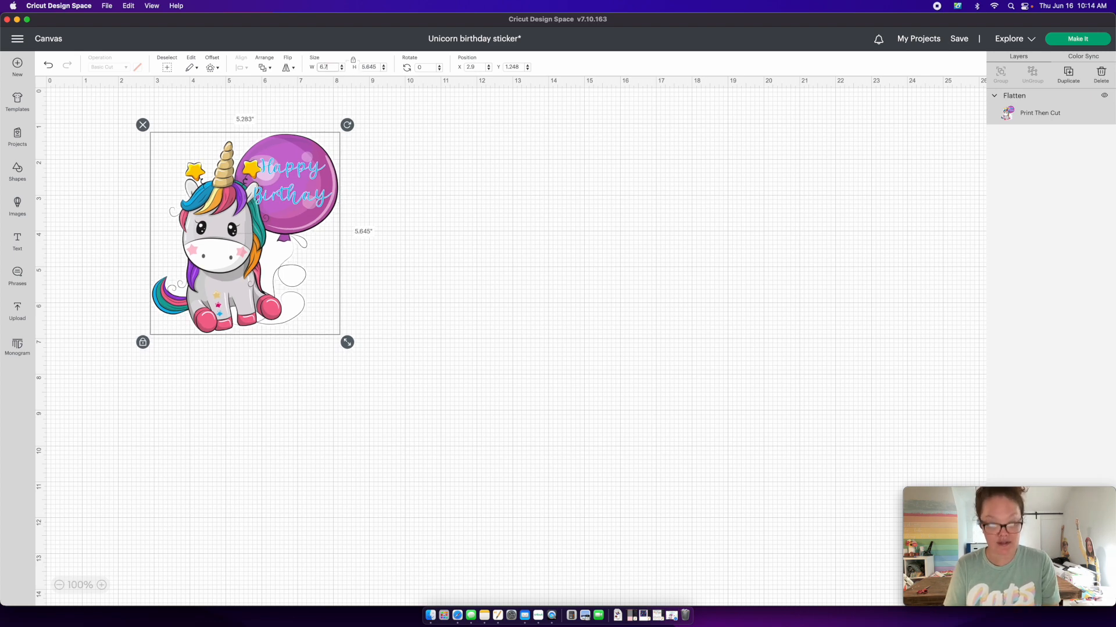
{"action": "type", "text": "5"}
{"action": "key", "text": "Return"}
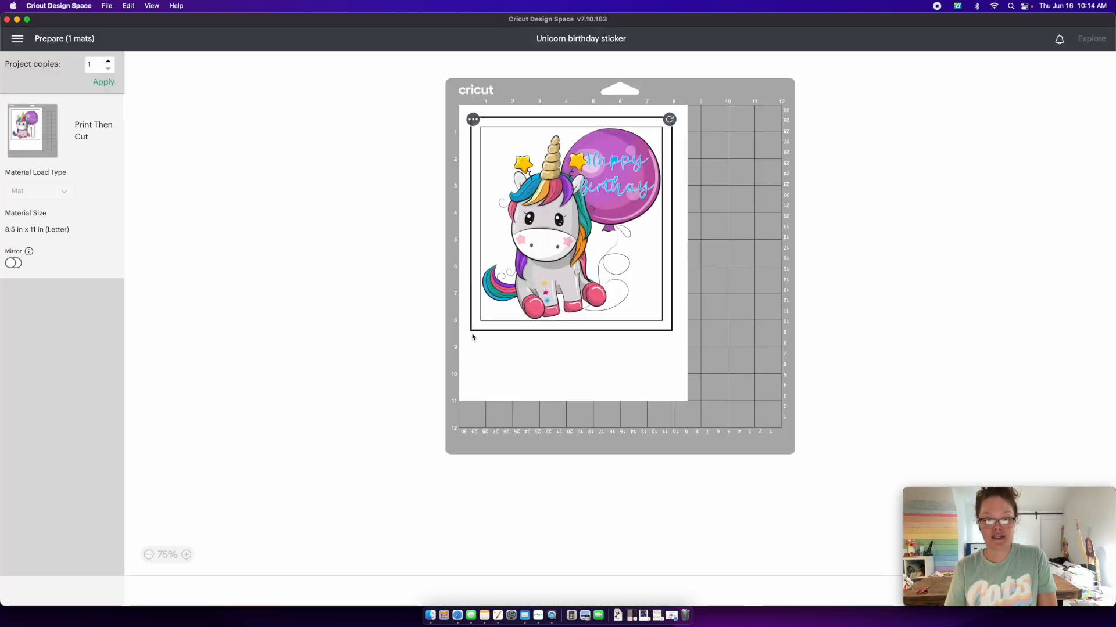
- Check how the single large sticker fits the letter-size sheet on the print mat, and return to the canvas
{"action": "left_click_drag", "start_coordinate": [599, 223], "coordinate": [637, 330]}
{"action": "left_click_drag", "start_coordinate": [559, 319], "coordinate": [559, 265]}
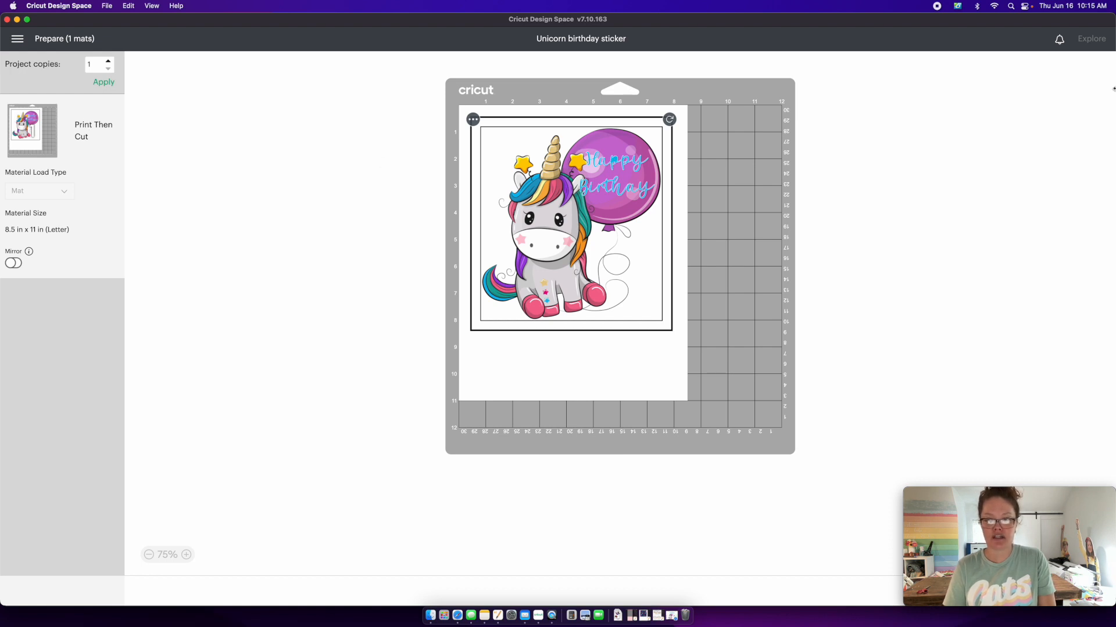
{"action": "left_click_drag", "start_coordinate": [1023, 511], "coordinate": [1022, 342]}
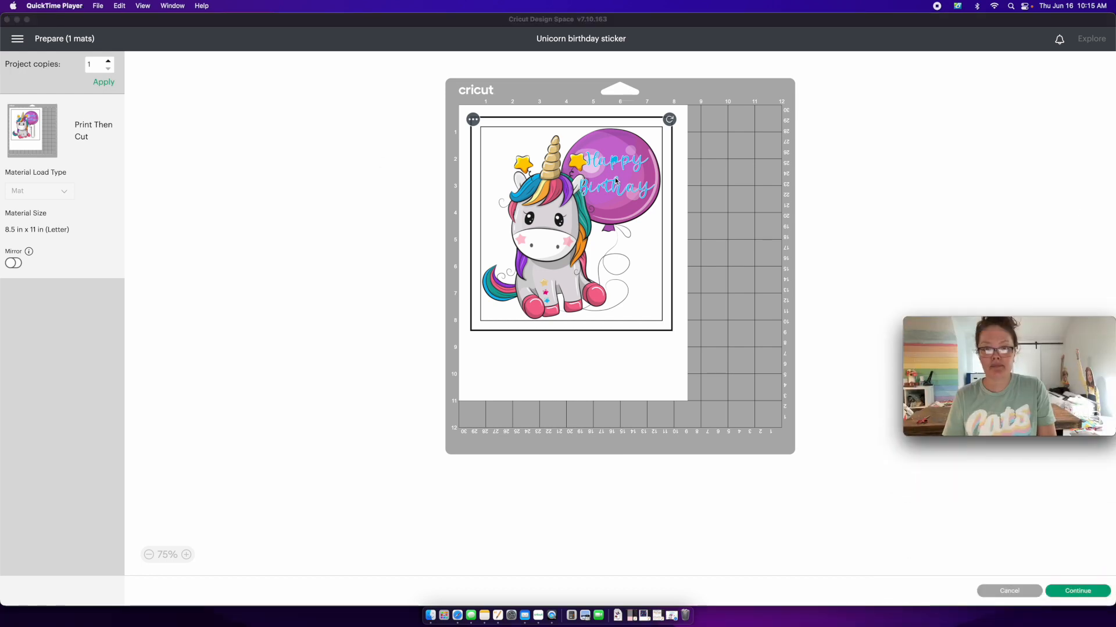
{"action": "left_click", "coordinate": [552, 343]}
{"action": "mouse_move", "coordinate": [557, 243]}
{"action": "left_mouse_down"}
{"action": "mouse_move", "coordinate": [556, 300]}
{"action": "mouse_move", "coordinate": [558, 247]}
{"action": "left_mouse_up"}
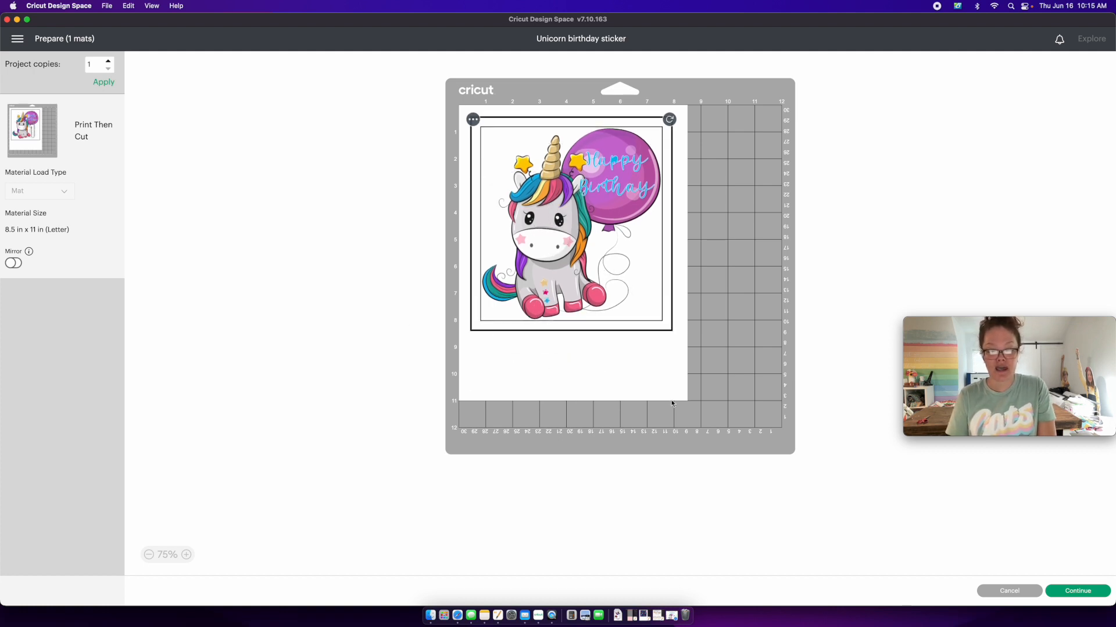
{"action": "left_click", "coordinate": [1021, 596]}
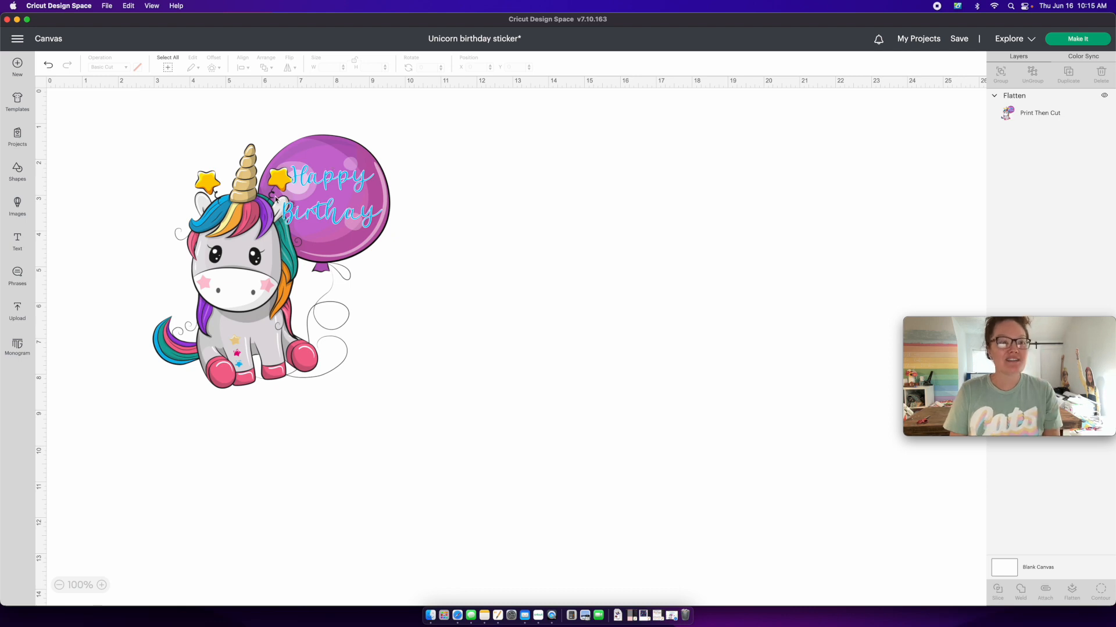
- Scale the unicorn sticker down and set its width to 2 in
{"action": "mouse_move", "coordinate": [232, 198]}
{"action": "left_mouse_down"}
{"action": "mouse_move", "coordinate": [347, 199]}
{"action": "mouse_move", "coordinate": [351, 209]}
{"action": "mouse_move", "coordinate": [252, 202]}
{"action": "left_mouse_up"}
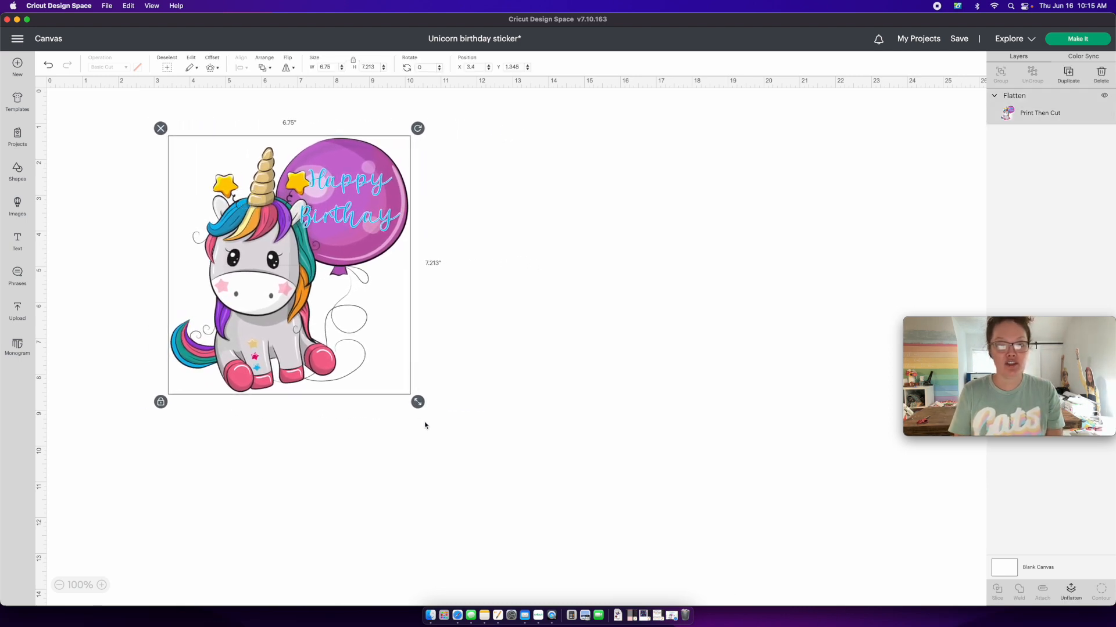
{"action": "left_click_drag", "start_coordinate": [417, 402], "coordinate": [251, 192]}
{"action": "left_click", "coordinate": [323, 67]}
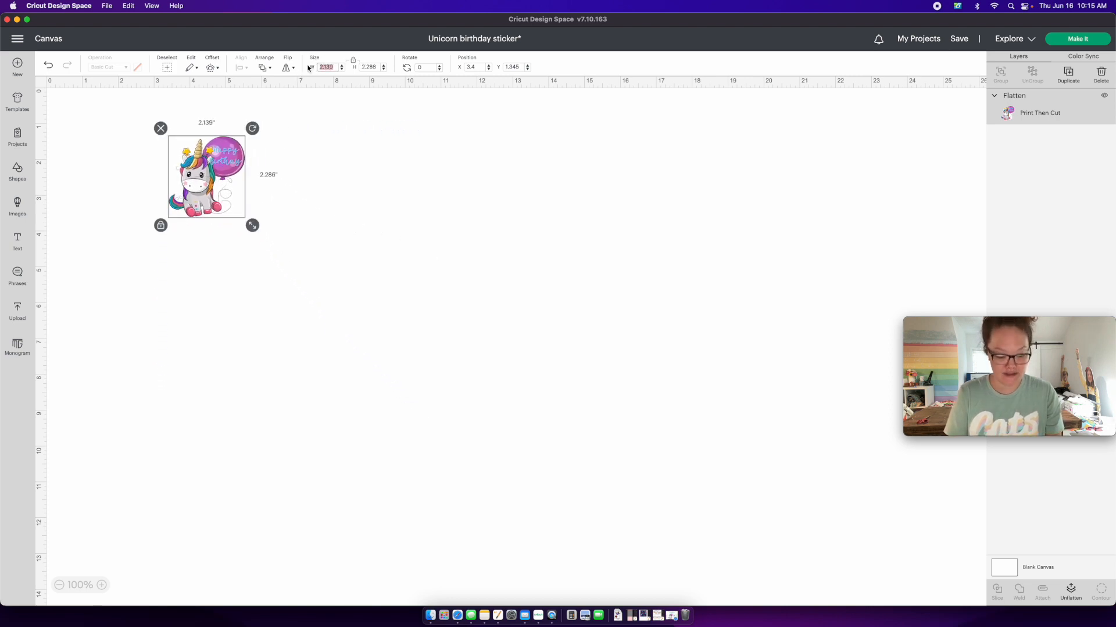
{"action": "type", "text": "2"}
{"action": "key", "text": "Tab"}
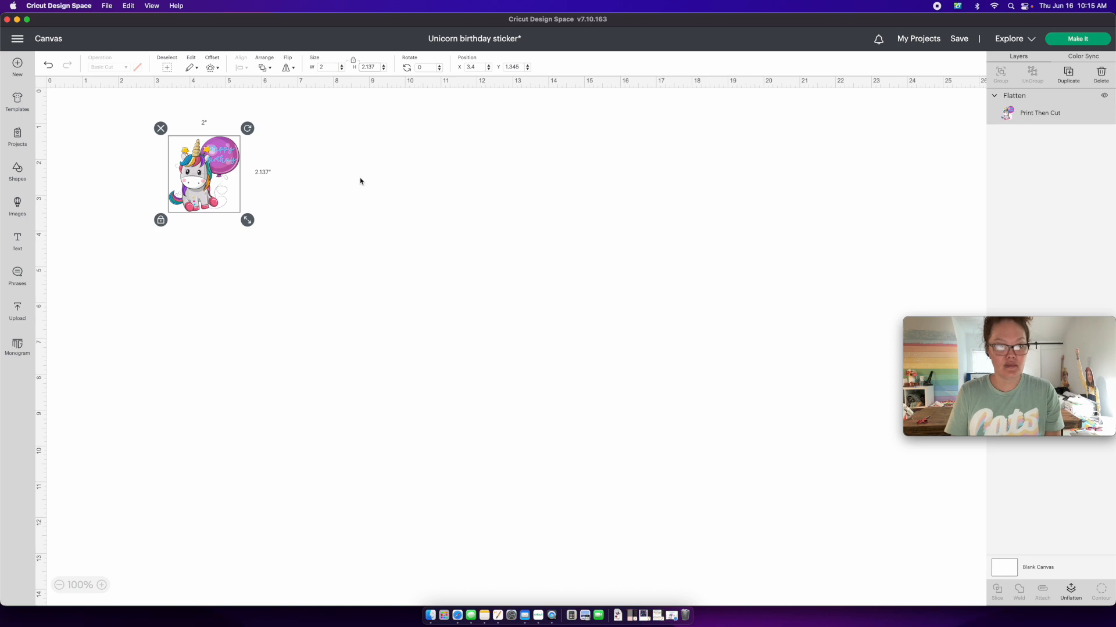
- Prepare the small sticker for making and apply 7 project copies
{"action": "left_click", "coordinate": [1067, 40]}
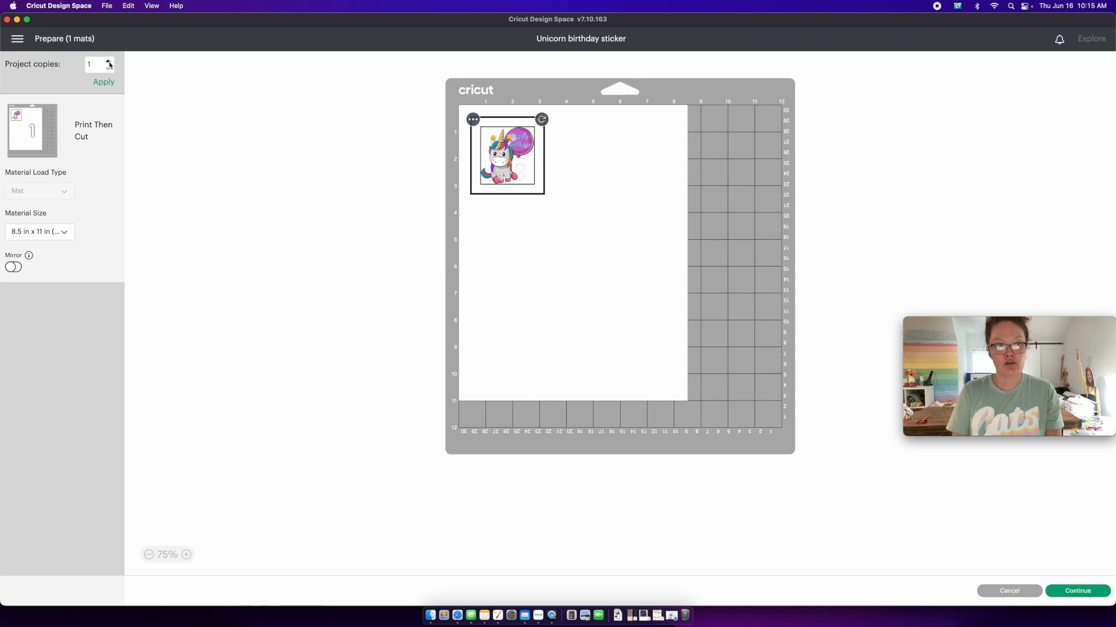
{"action": "left_click", "coordinate": [108, 62]}
{"action": "left_click", "coordinate": [108, 62]}
{"action": "left_click", "coordinate": [108, 62]}
{"action": "left_click", "coordinate": [109, 62]}
{"action": "left_click", "coordinate": [109, 62]}
{"action": "left_click", "coordinate": [108, 62]}
{"action": "left_click", "coordinate": [104, 82]}
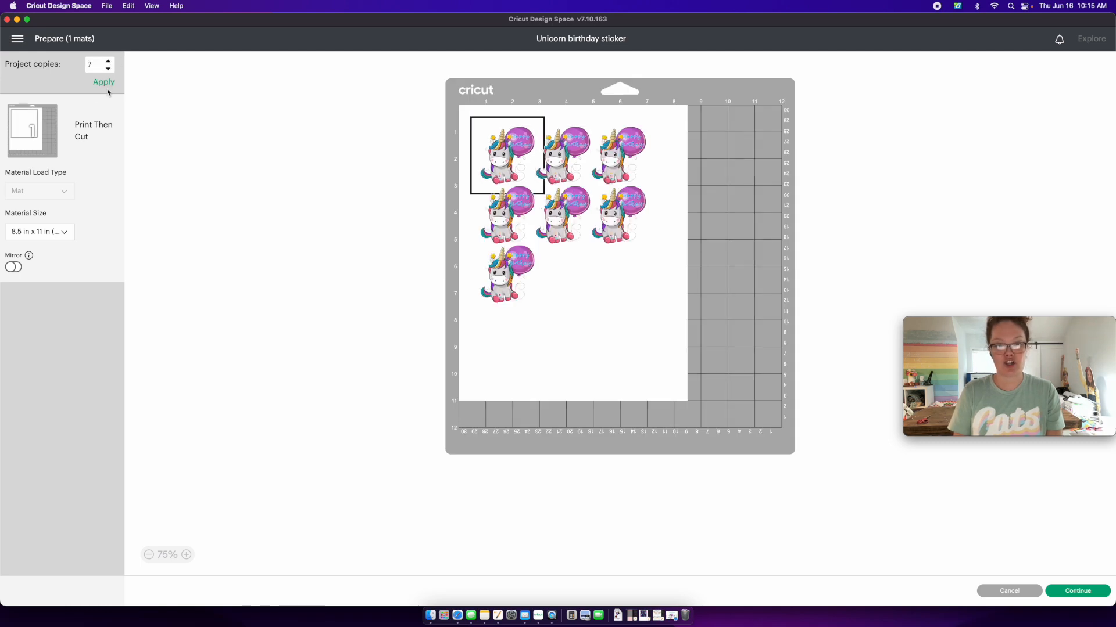
- Raise the project copies to 30, check the free space below the rows, and return to the canvas
{"action": "double_click", "coordinate": [92, 65]}
{"action": "type", "text": "30"}
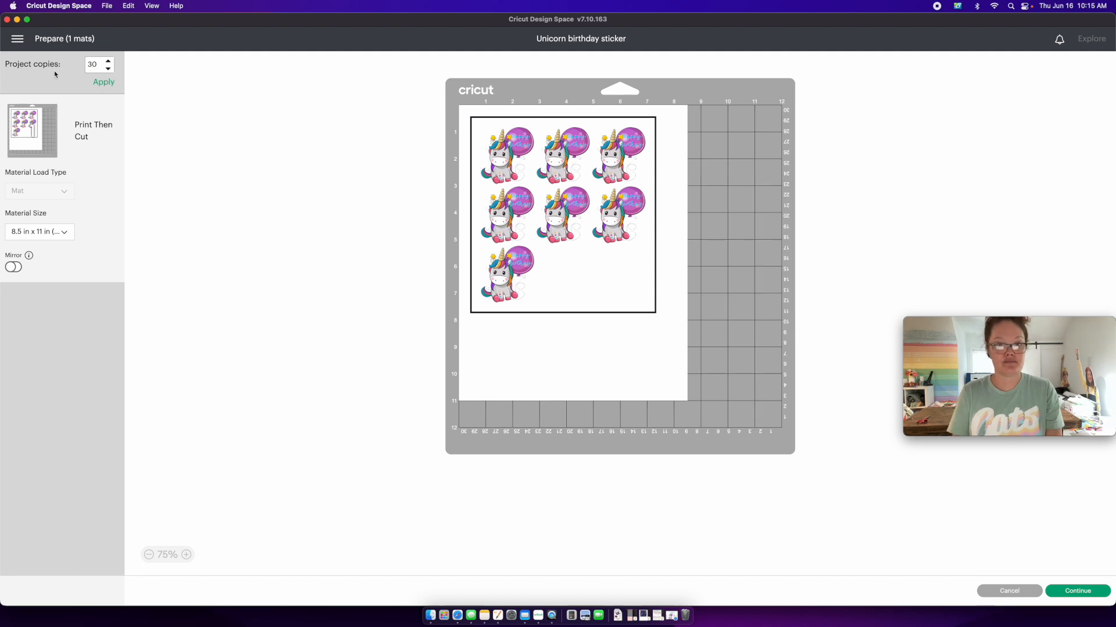
{"action": "key", "text": "Return"}
{"action": "left_click_drag", "start_coordinate": [516, 340], "coordinate": [515, 388]}
{"action": "left_click_drag", "start_coordinate": [518, 337], "coordinate": [518, 327]}
{"action": "left_click", "coordinate": [1027, 592]}
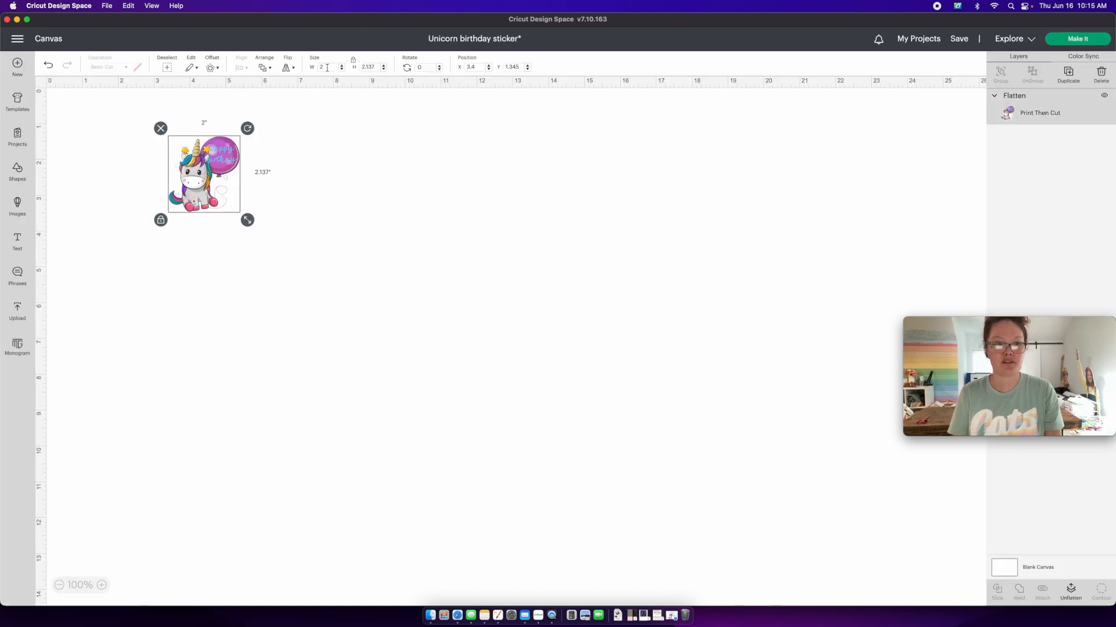
- Prepare 30 copies of the resized sticker and try the second row's right sticker in the empty space below it
{"action": "left_click", "coordinate": [1078, 38]}
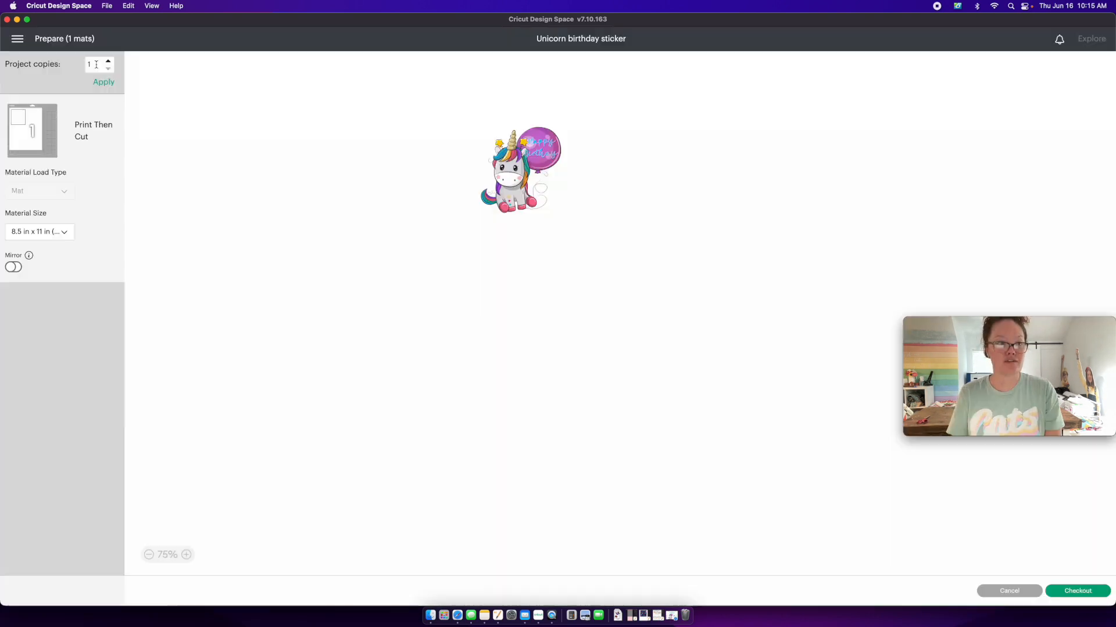
{"action": "type", "text": "30"}
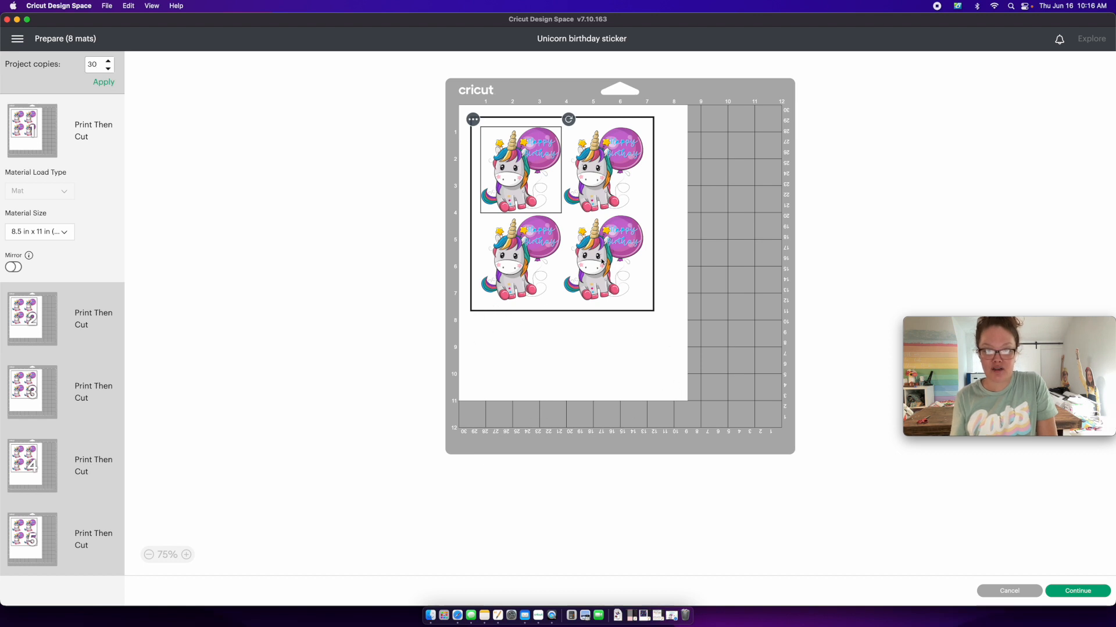
{"action": "left_click_drag", "start_coordinate": [602, 262], "coordinate": [548, 403]}
{"action": "left_click_drag", "start_coordinate": [538, 360], "coordinate": [555, 361]}
{"action": "left_click_drag", "start_coordinate": [605, 305], "coordinate": [630, 232]}
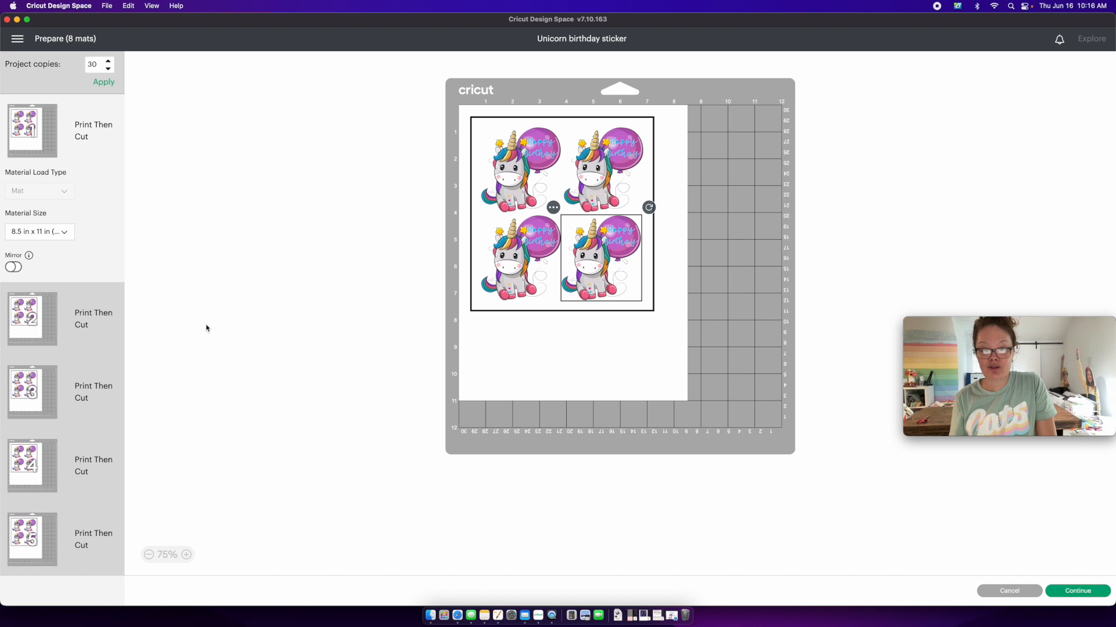
- Move the upper-left sticker from mat 2 to mat 1
{"action": "left_click", "coordinate": [36, 320]}
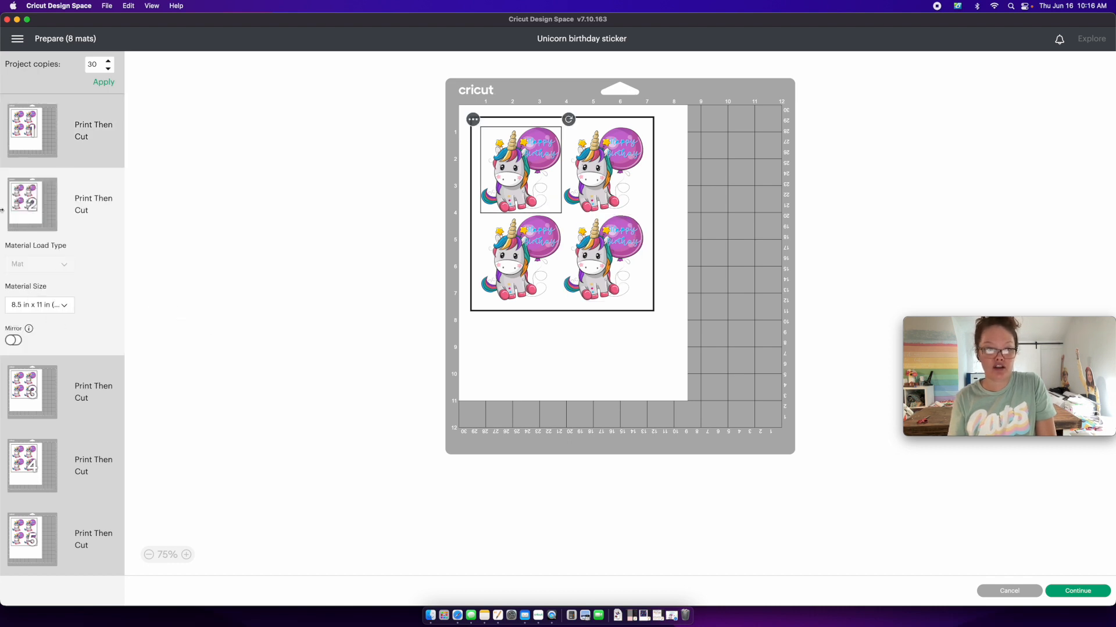
{"action": "left_click", "coordinate": [473, 121]}
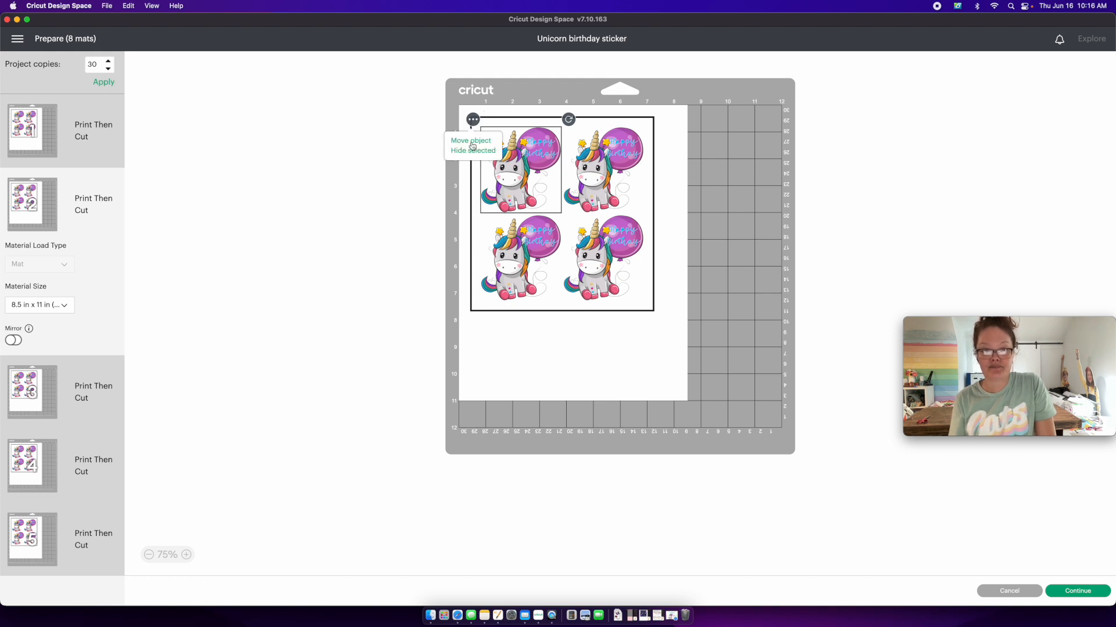
{"action": "left_click", "coordinate": [472, 143]}
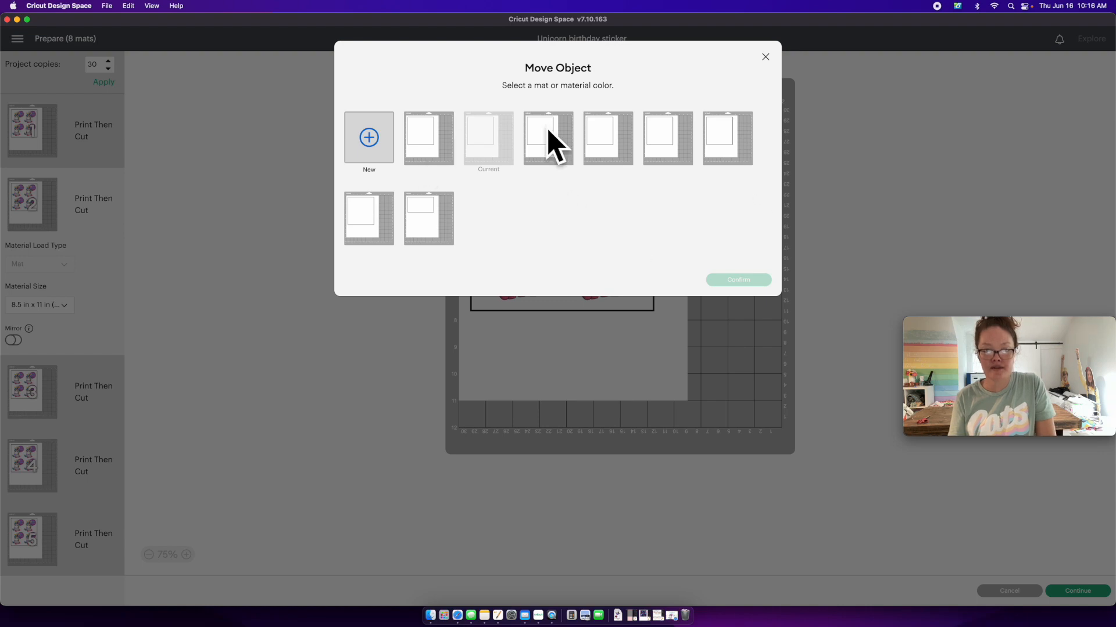
{"action": "left_click", "coordinate": [423, 135]}
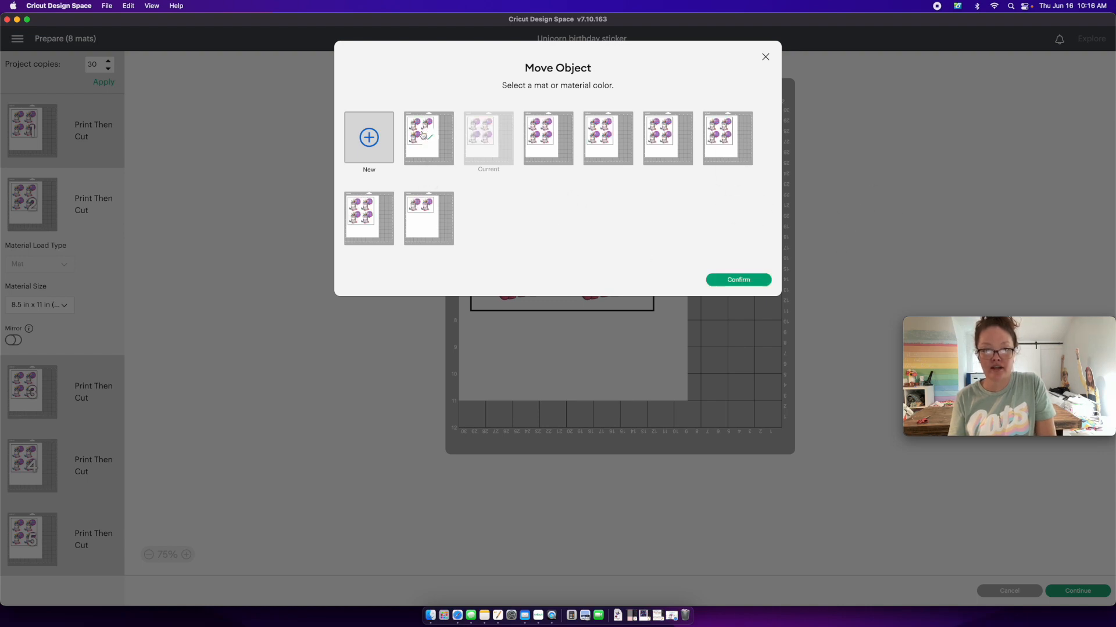
{"action": "left_click", "coordinate": [726, 280]}
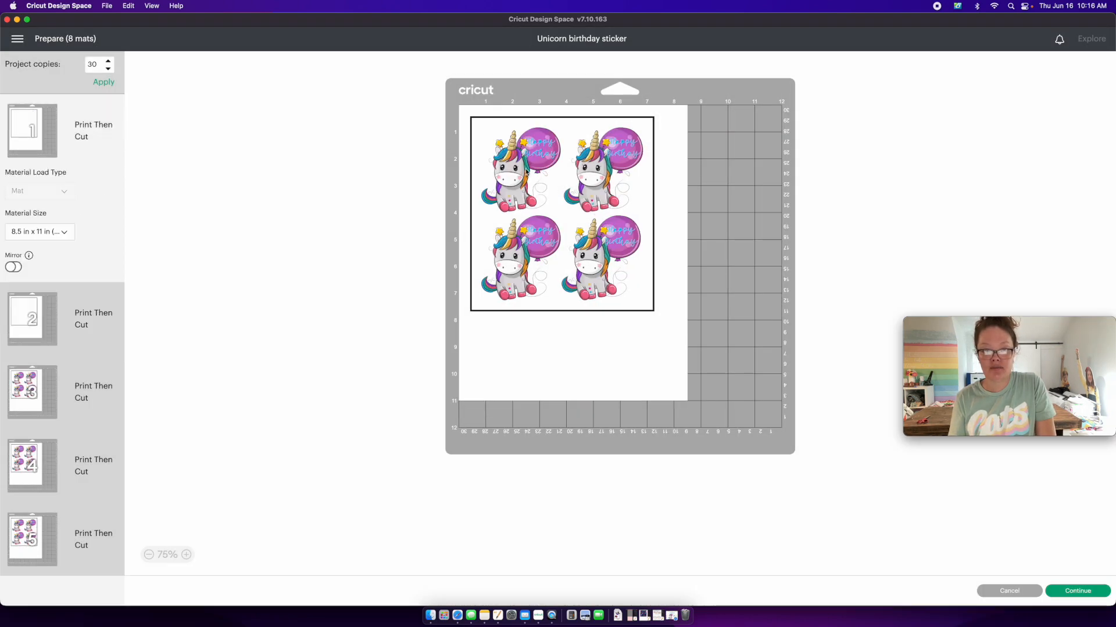
- Place the added sticker in the empty space below the four others on mat 1, tilted about 45 degrees
{"action": "left_click", "coordinate": [511, 169]}
{"action": "left_click_drag", "start_coordinate": [513, 168], "coordinate": [546, 343]}
{"action": "left_click_drag", "start_coordinate": [600, 284], "coordinate": [569, 366]}
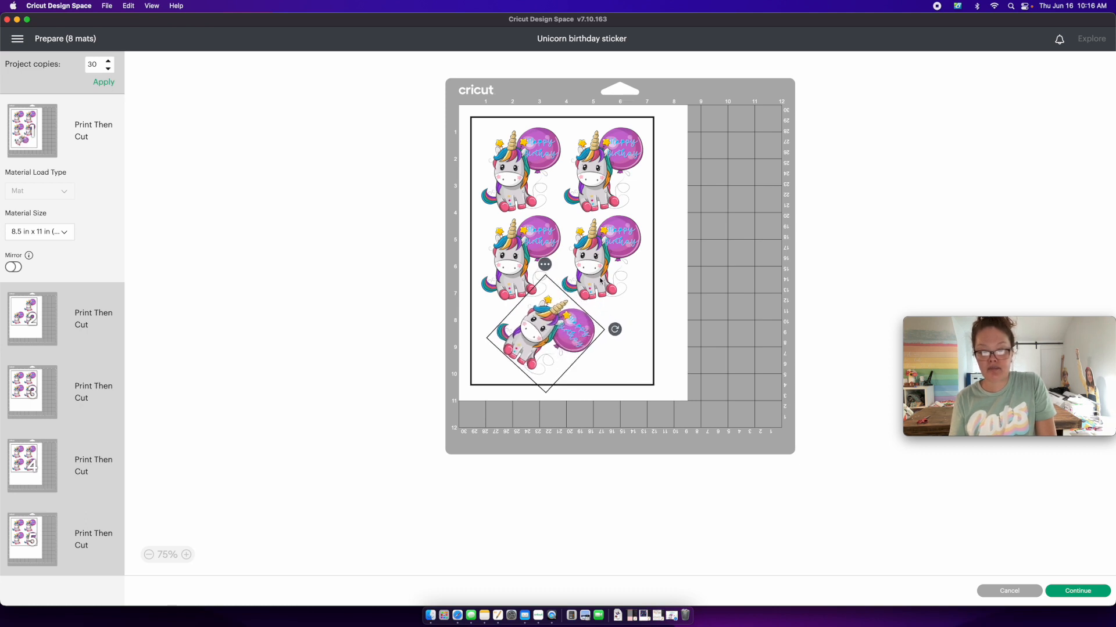
- Shift the upper-right sticker outward and tilt the one below it, with the fifth sticker turned nearly upside down in the lower-left corner
{"action": "left_click_drag", "start_coordinate": [640, 152], "coordinate": [657, 152]}
{"action": "left_click", "coordinate": [615, 257]}
{"action": "left_click_drag", "start_coordinate": [646, 209], "coordinate": [656, 218]}
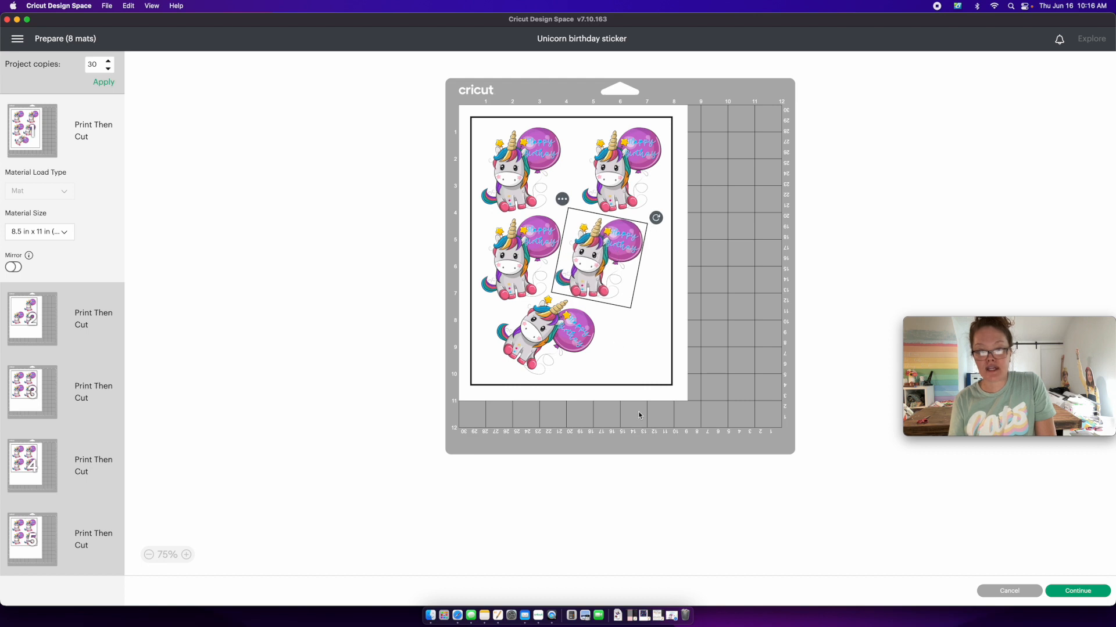
{"action": "left_click", "coordinate": [509, 336]}
{"action": "left_click_drag", "start_coordinate": [614, 331], "coordinate": [462, 323]}
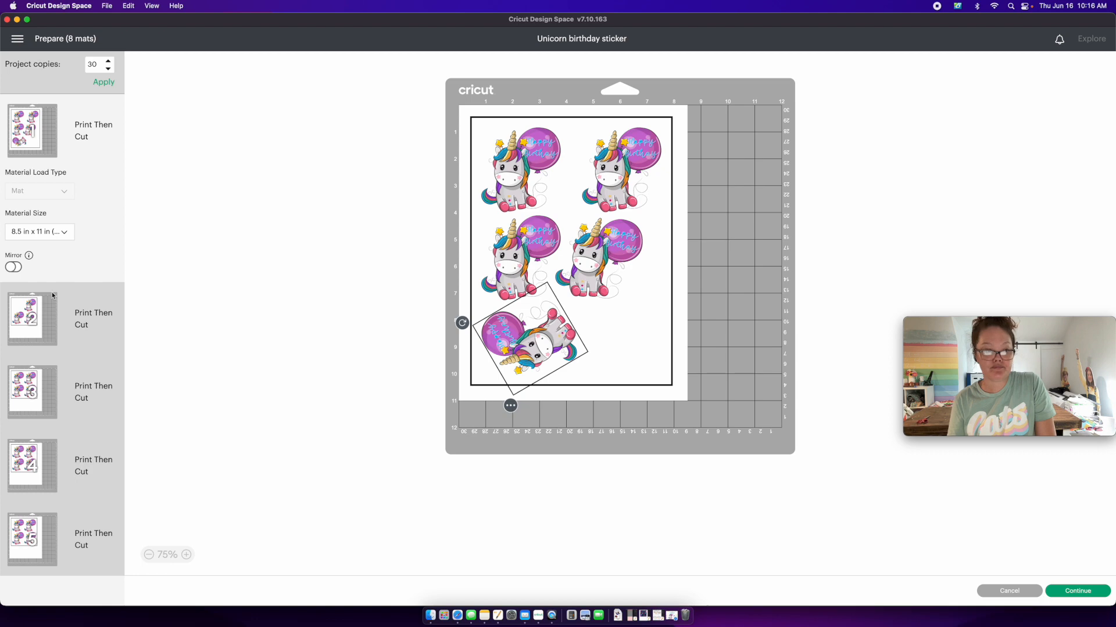
- Move the lower-right sticker from mat 2 to mat 1
{"action": "left_click", "coordinate": [51, 313]}
{"action": "left_click_drag", "start_coordinate": [557, 210], "coordinate": [574, 281]}
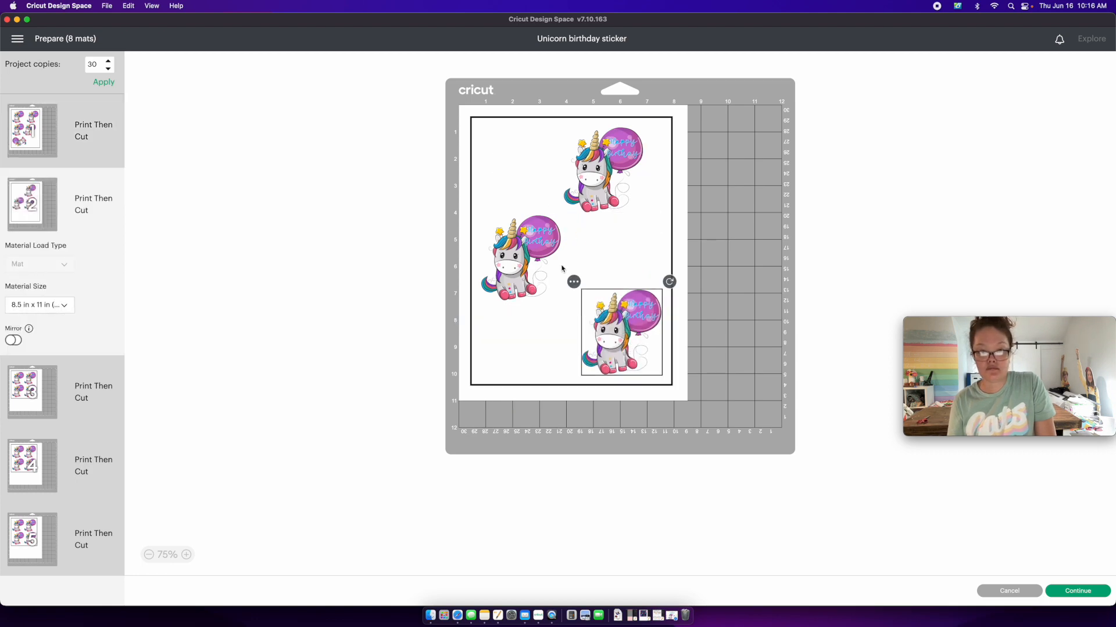
{"action": "left_click", "coordinate": [574, 281]}
{"action": "left_click", "coordinate": [577, 309]}
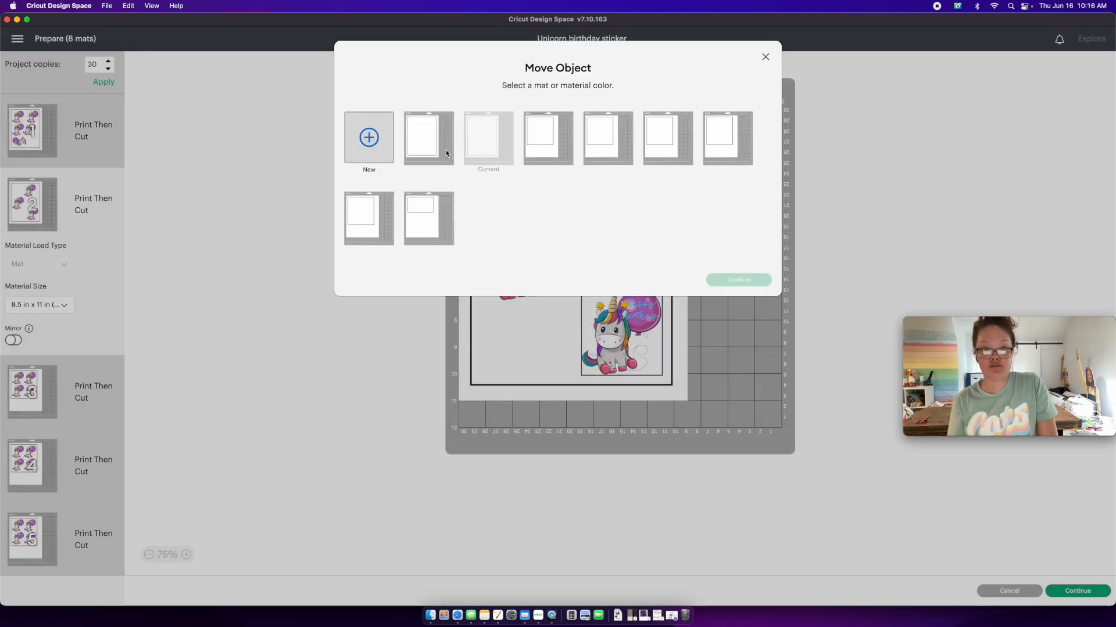
{"action": "left_click", "coordinate": [449, 155]}
{"action": "left_click", "coordinate": [756, 281]}
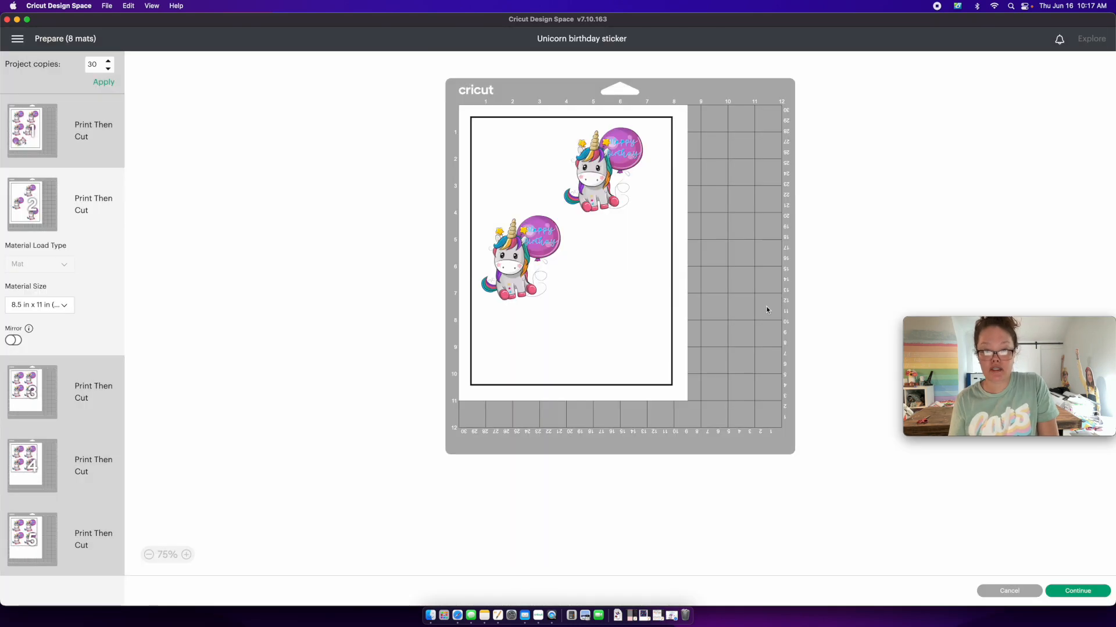
- Turn the sixth sticker sideways and fit it into the lower-right corner of mat 1's printable area
{"action": "left_click_drag", "start_coordinate": [669, 282], "coordinate": [556, 306]}
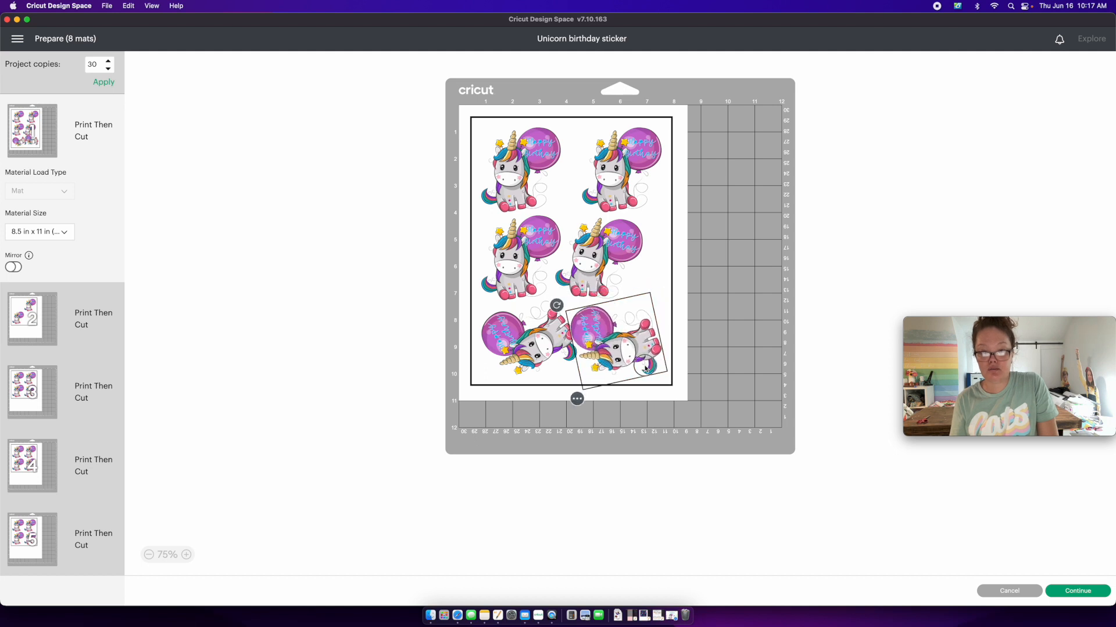
{"action": "left_click_drag", "start_coordinate": [556, 305], "coordinate": [577, 298]}
{"action": "left_click", "coordinate": [676, 374]}
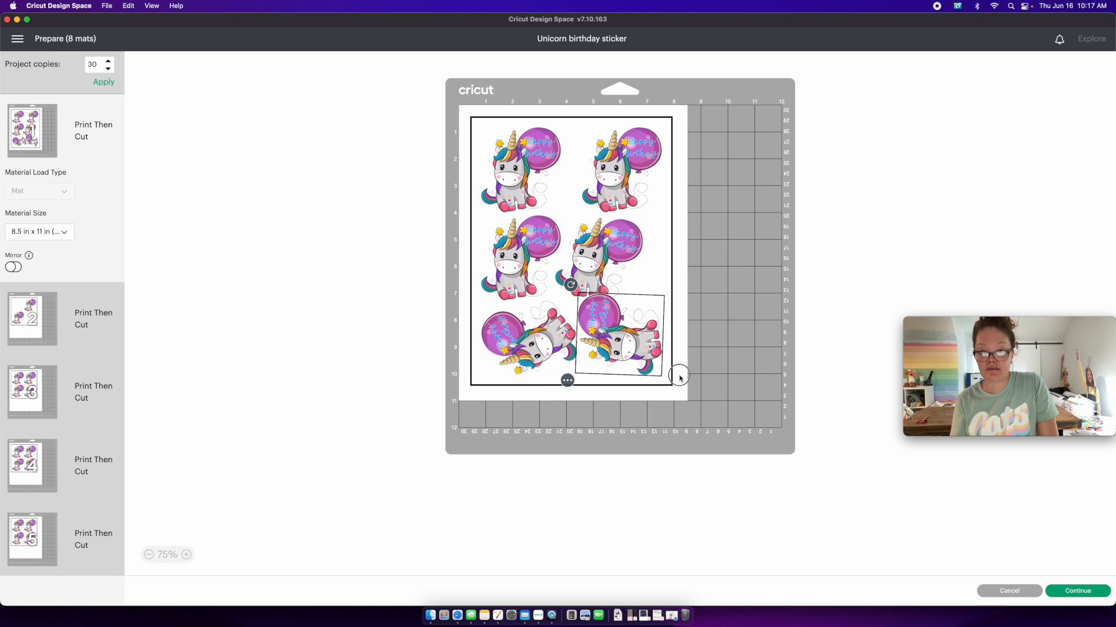
- Turn the middle-right sticker sideways and fit it between the upper-right and lower-right stickers without overlap
{"action": "left_click_drag", "start_coordinate": [645, 217], "coordinate": [598, 243]}
{"action": "left_click_drag", "start_coordinate": [587, 200], "coordinate": [578, 212]}
{"action": "left_click", "coordinate": [585, 211]}
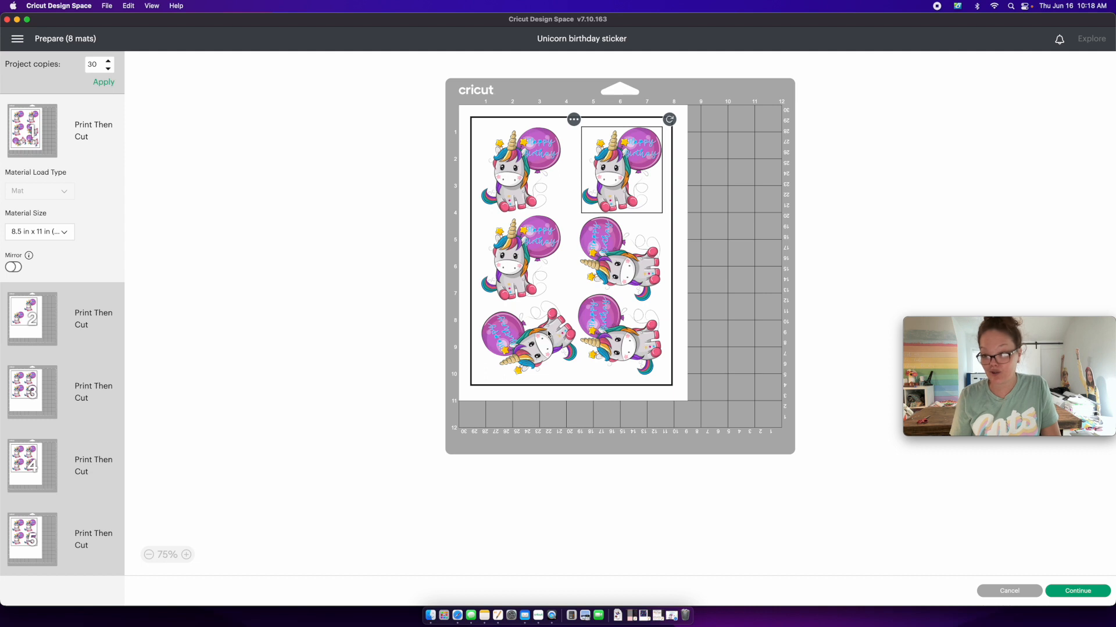
- Return to the canvas and turn on its grid, moving the sticker slightly down and across from its starting spot
{"action": "left_click", "coordinate": [1018, 591]}
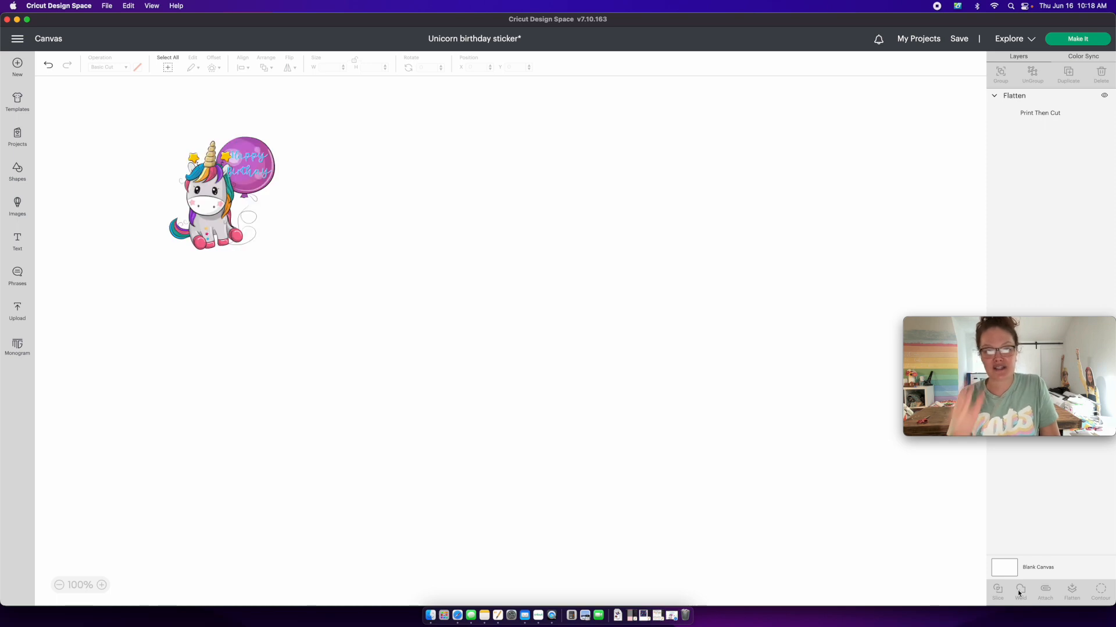
{"action": "left_click", "coordinate": [250, 218]}
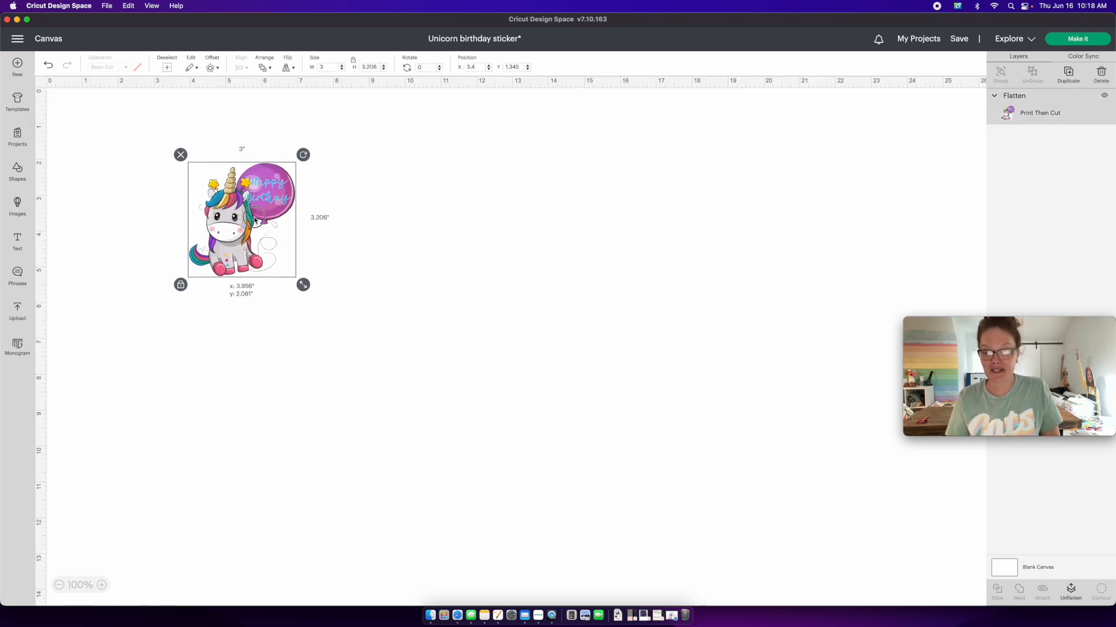
{"action": "left_click_drag", "start_coordinate": [255, 220], "coordinate": [254, 219]}
{"action": "left_click", "coordinate": [47, 81]}
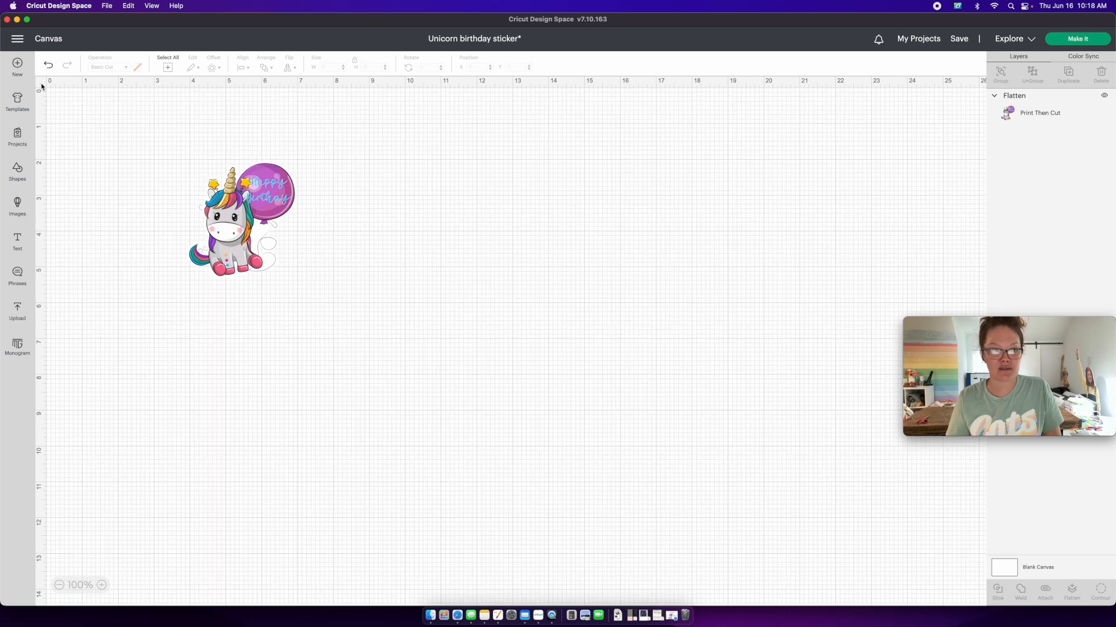
{"action": "left_click_drag", "start_coordinate": [233, 188], "coordinate": [226, 183]}
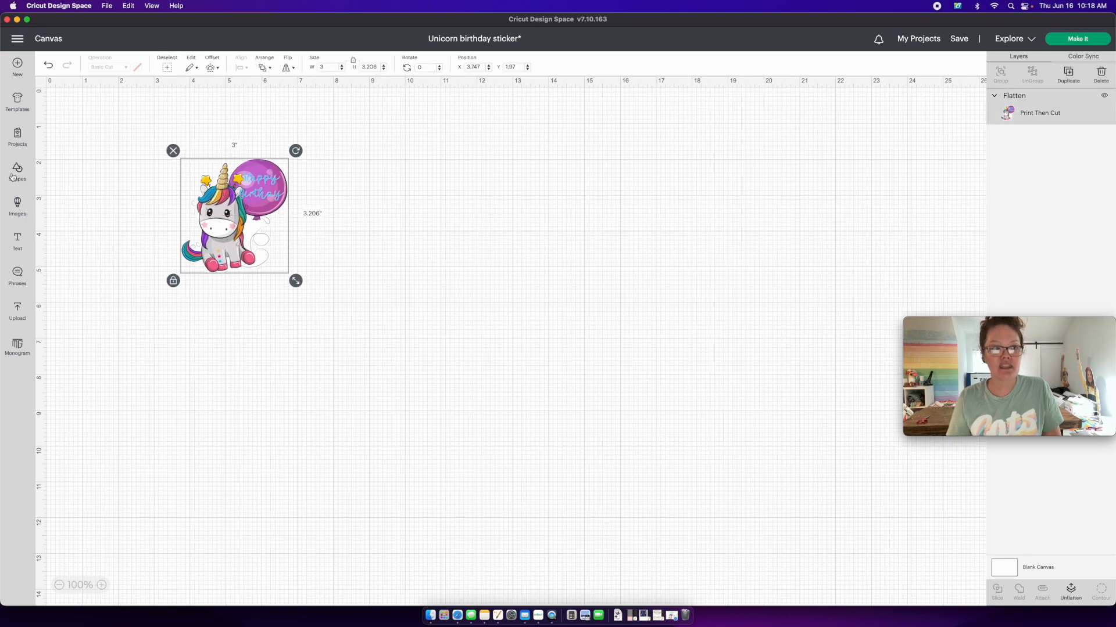
- Add a free square shape and place it over the upper part of the unicorn sticker
{"action": "left_click", "coordinate": [13, 178]}
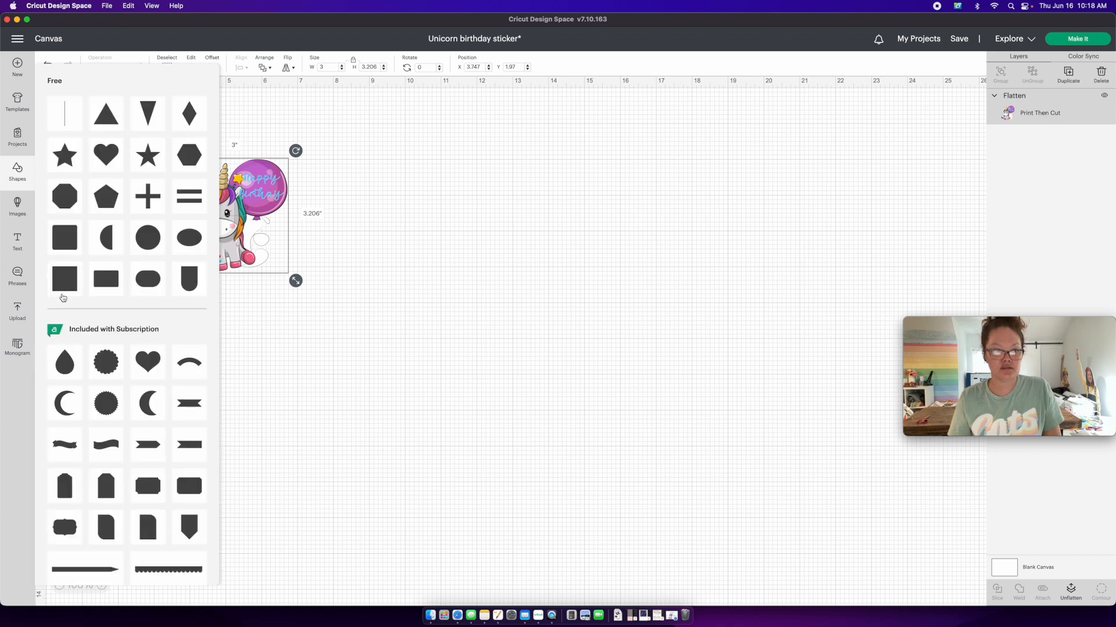
{"action": "left_click", "coordinate": [66, 284]}
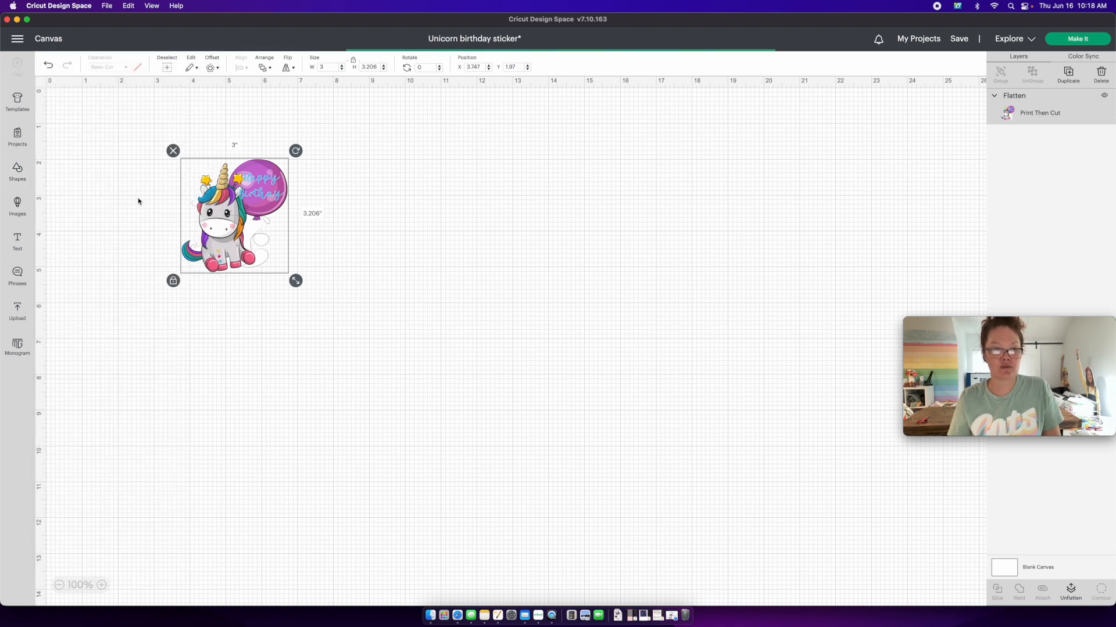
{"action": "left_click_drag", "start_coordinate": [123, 145], "coordinate": [250, 160]}
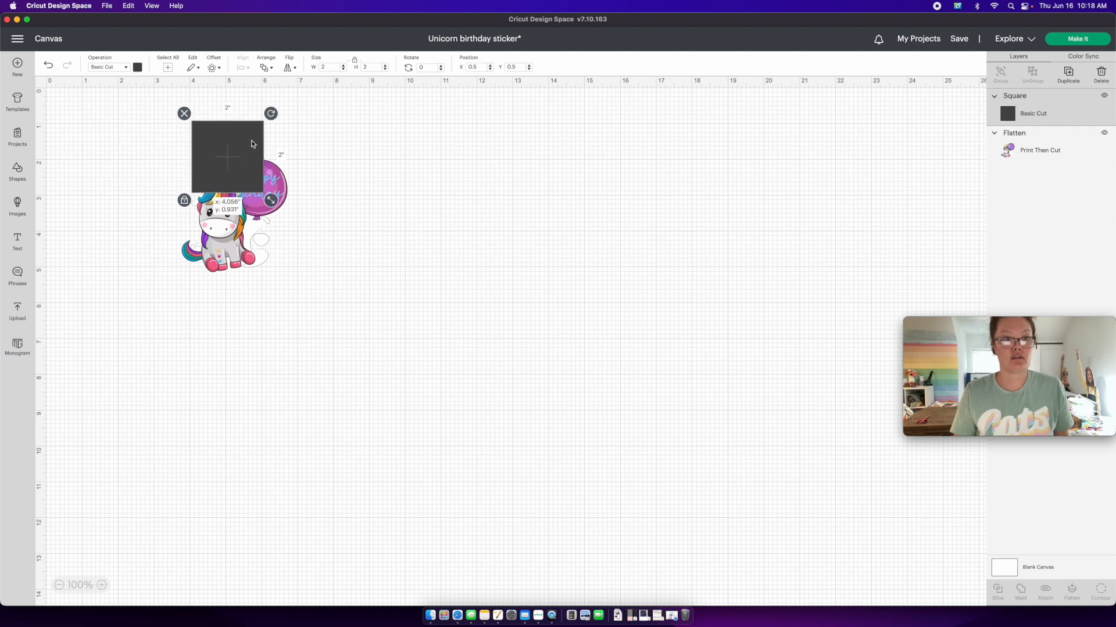
- Unlock the square's proportions and set its size to 6.75 inches wide by 9.25 inches high
{"action": "left_click", "coordinate": [356, 61]}
{"action": "left_click", "coordinate": [326, 68]}
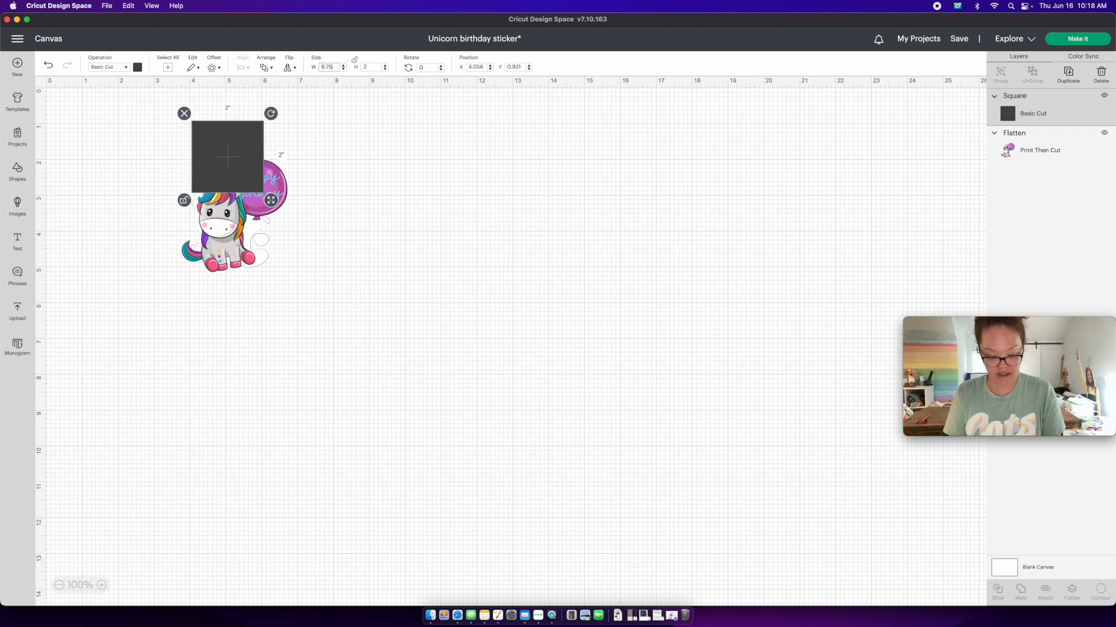
{"action": "key", "text": "Tab"}
{"action": "type", "text": "9.25"}
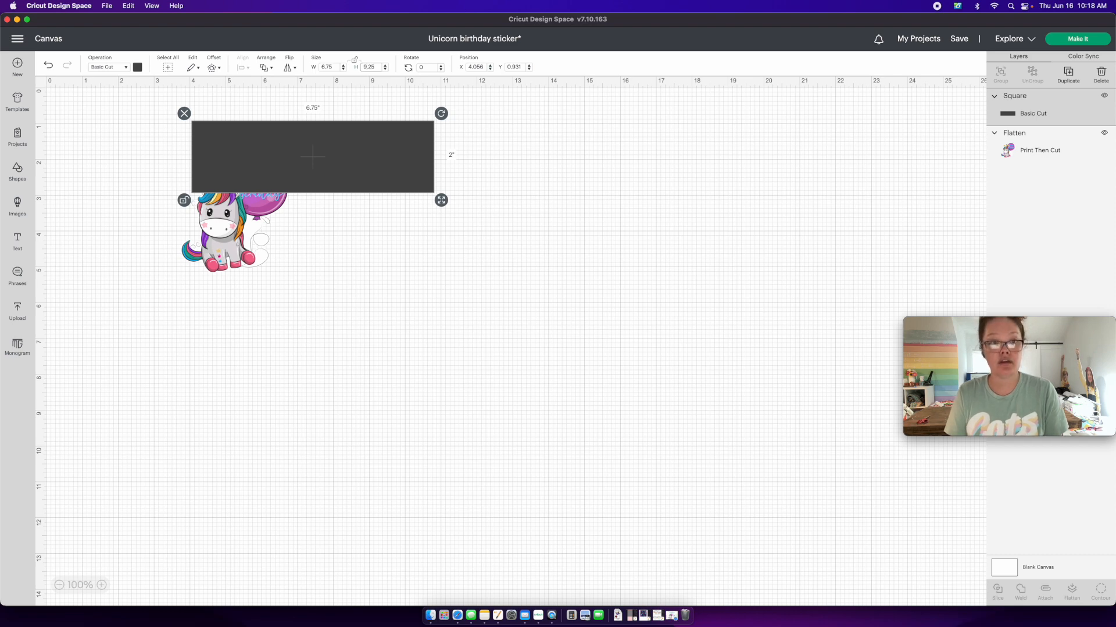
{"action": "key", "text": "Tab"}
- Send the rectangle behind the sticker and fit the sticker into the rectangle's upper-left corner
{"action": "left_click", "coordinate": [273, 68]}
{"action": "left_click", "coordinate": [315, 125]}
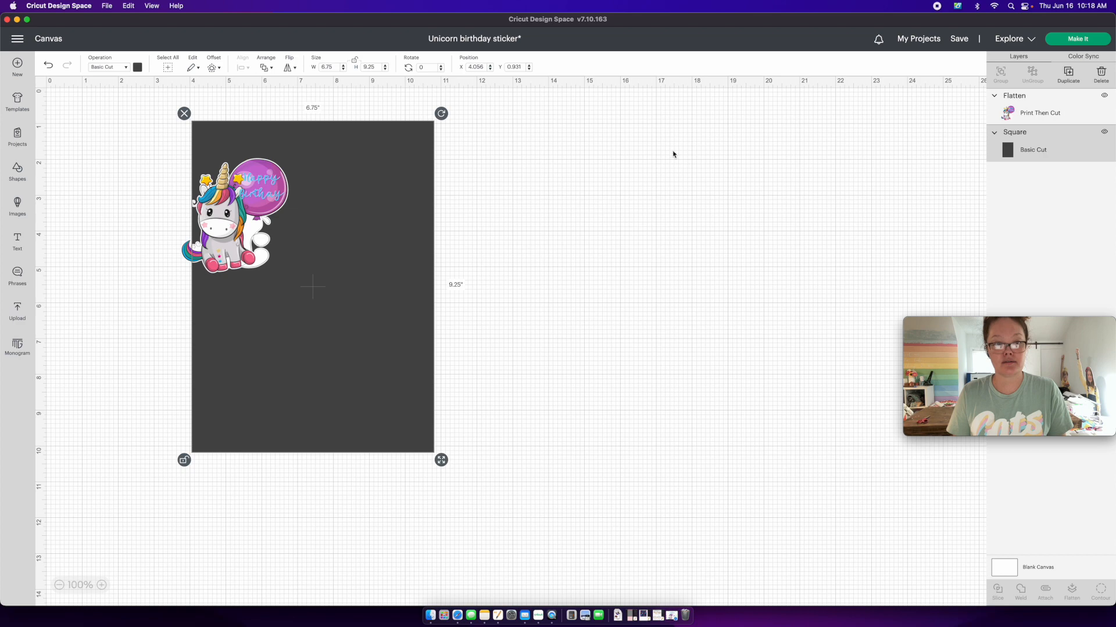
{"action": "left_click", "coordinate": [580, 144]}
{"action": "left_click_drag", "start_coordinate": [247, 259], "coordinate": [258, 220]}
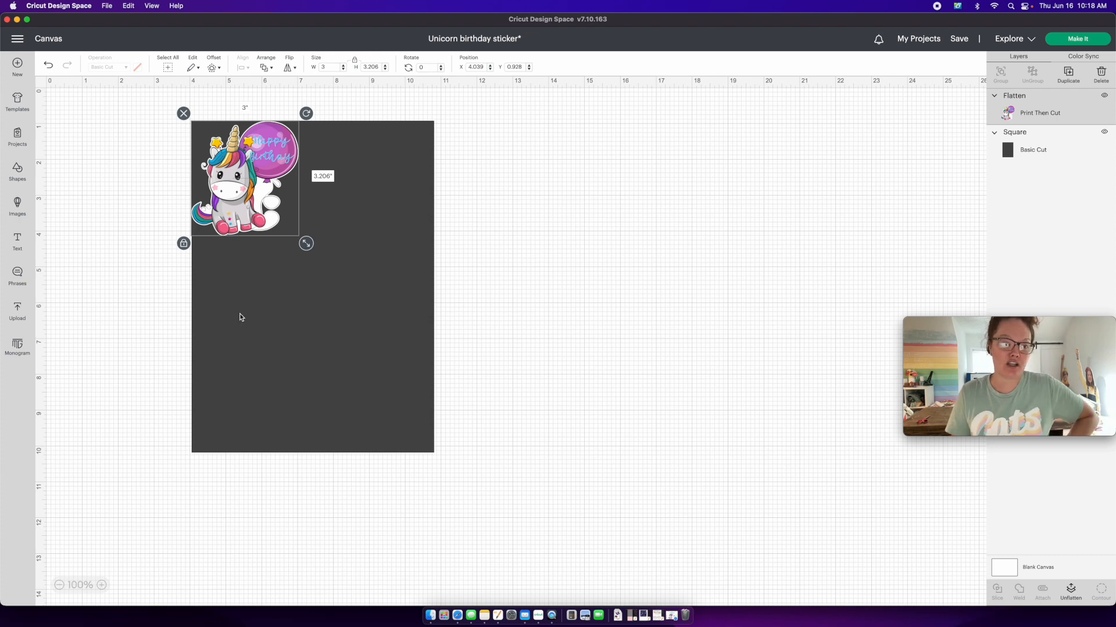
- Change the rectangle's operation from Basic Cut to Guide
{"action": "left_click", "coordinate": [239, 313]}
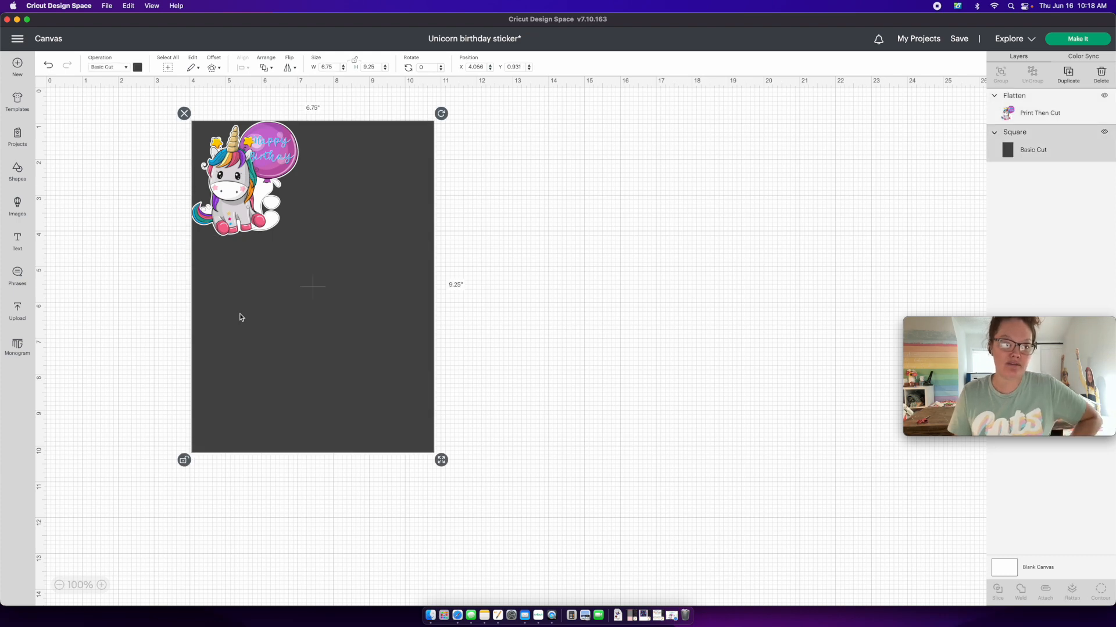
{"action": "left_click", "coordinate": [125, 68]}
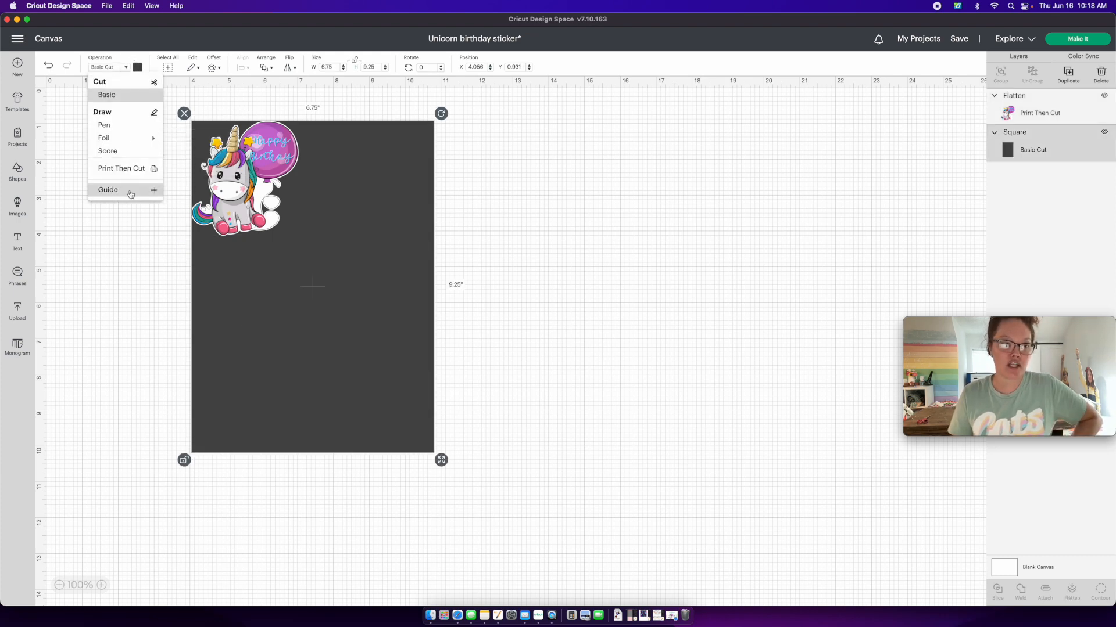
{"action": "left_click", "coordinate": [131, 192]}
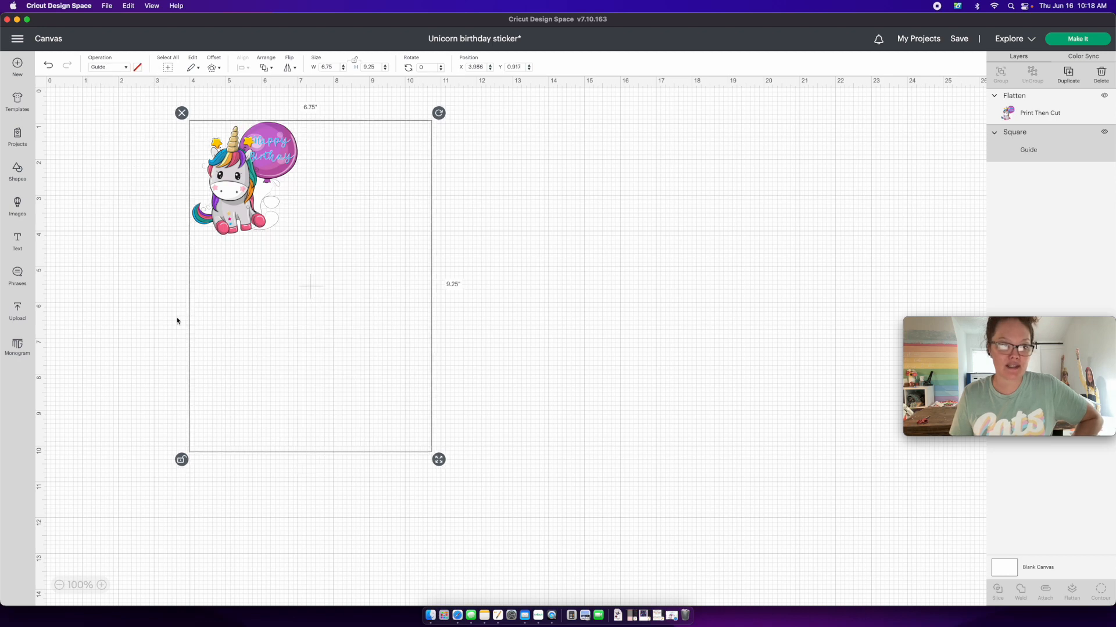
{"action": "left_click", "coordinate": [128, 334]}
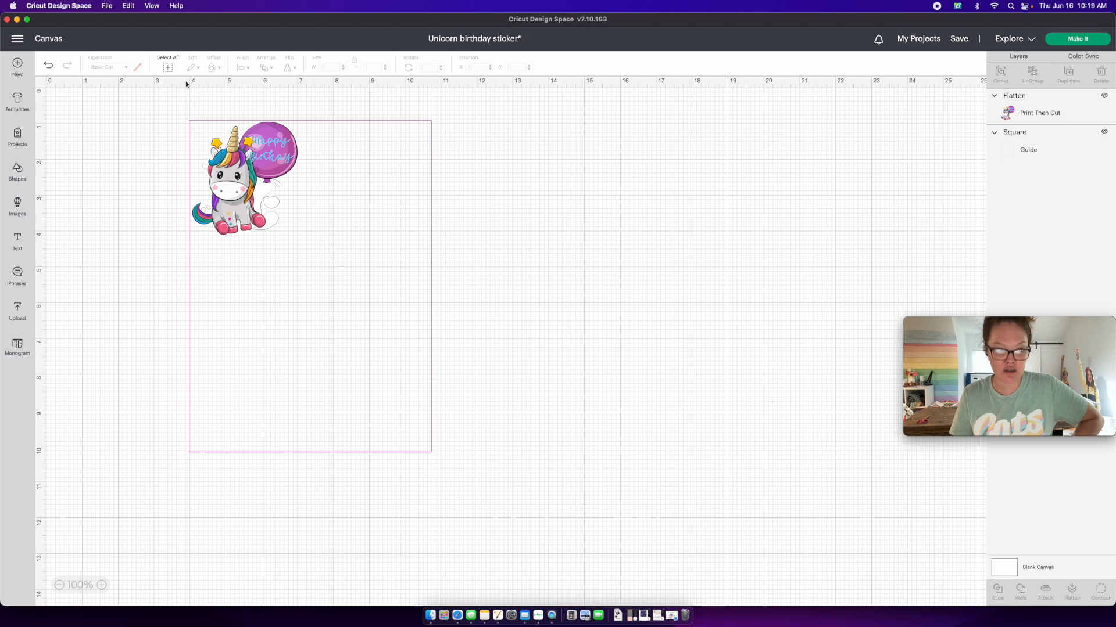
- Nudge the sticker toward the guide rectangle's left edge and check the mat preview before returning to the canvas
{"action": "left_click_drag", "start_coordinate": [231, 165], "coordinate": [230, 165]}
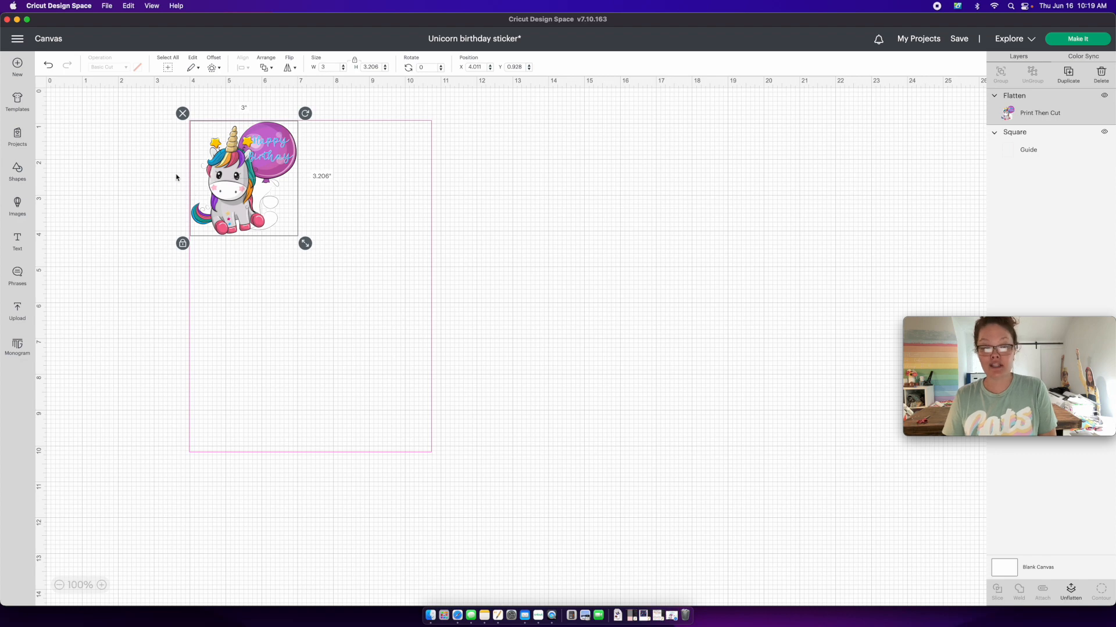
{"action": "left_click", "coordinate": [230, 285]}
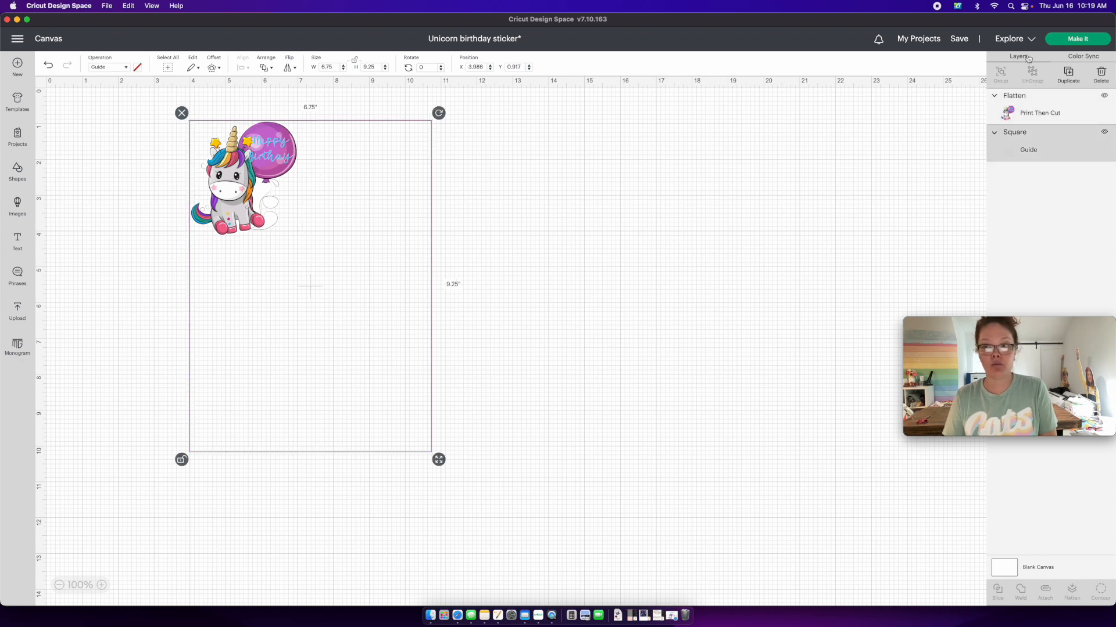
{"action": "left_click", "coordinate": [1093, 41]}
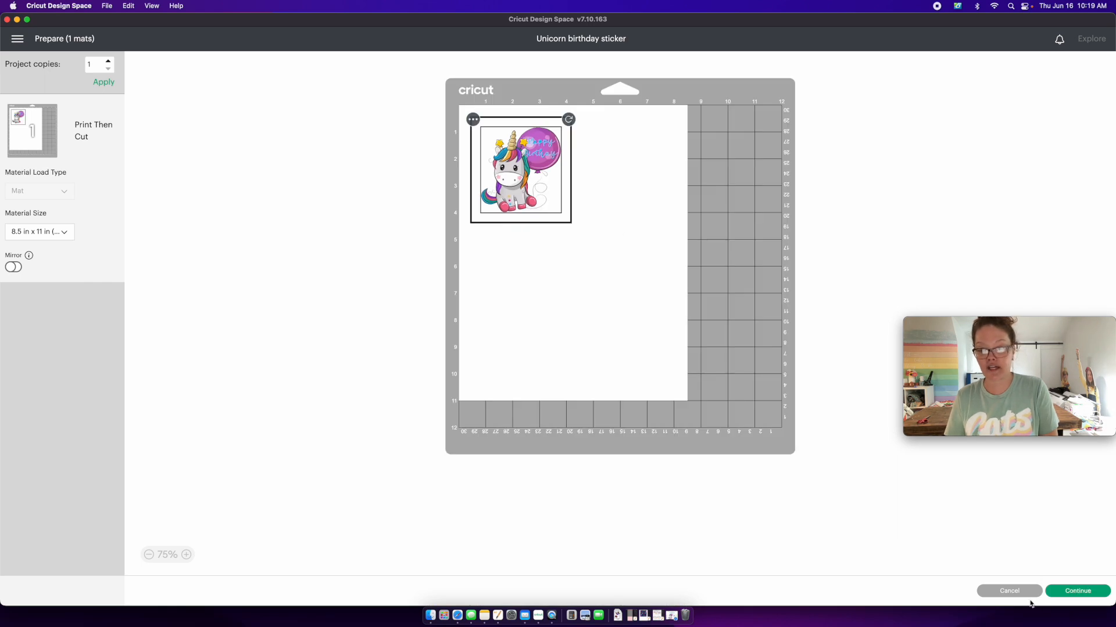
{"action": "left_click", "coordinate": [1006, 589]}
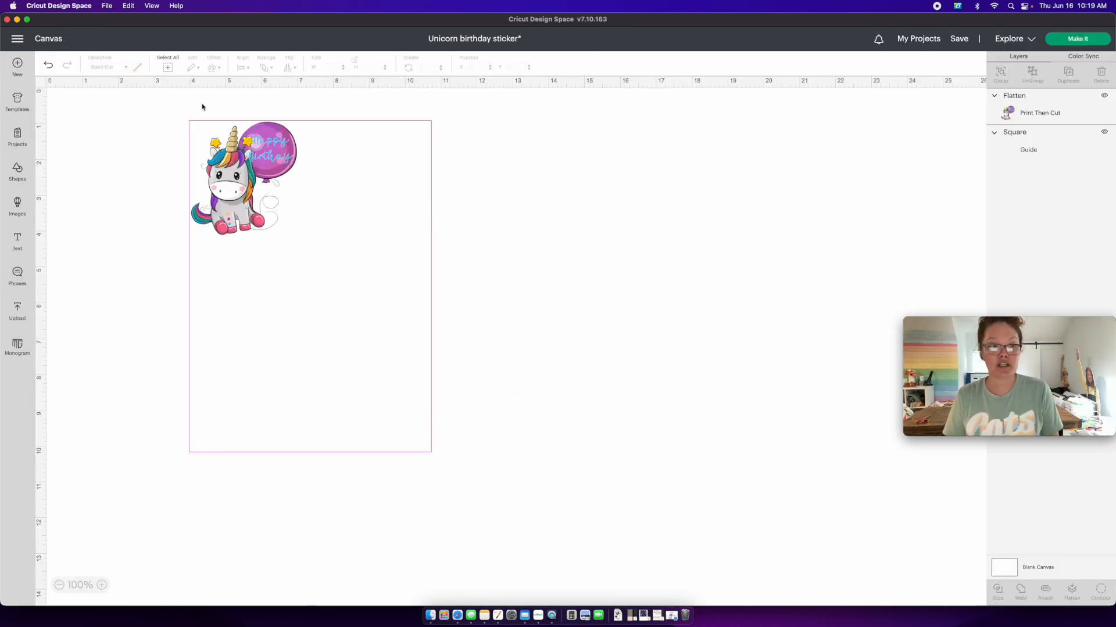
- Set the rectangle's operation back to Basic Cut
{"action": "left_click", "coordinate": [190, 313]}
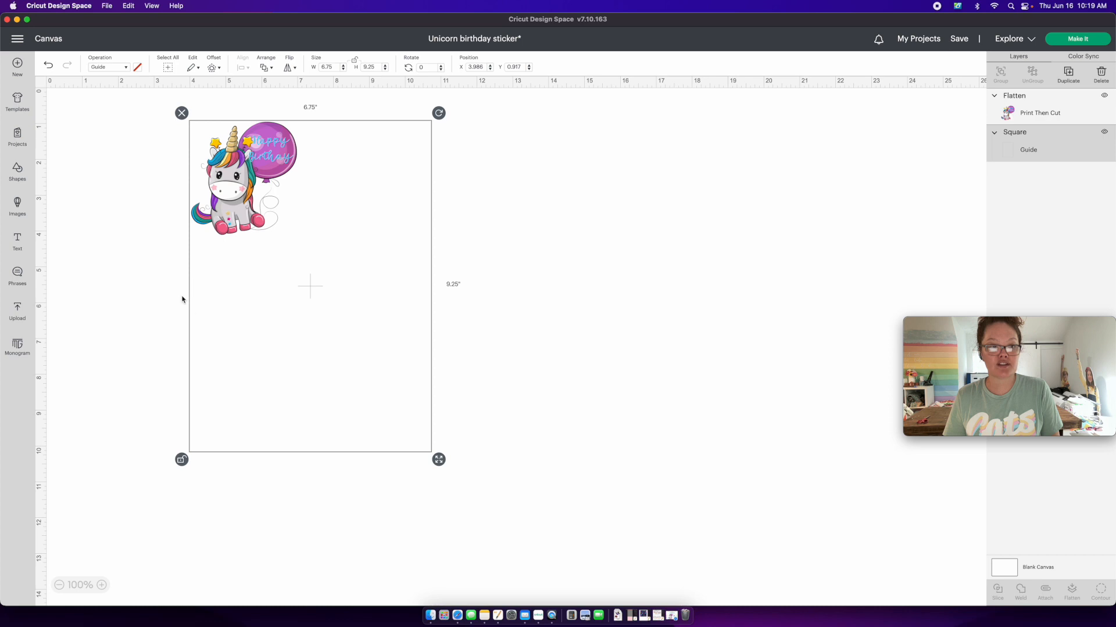
{"action": "left_click", "coordinate": [126, 68]}
{"action": "left_click", "coordinate": [122, 95]}
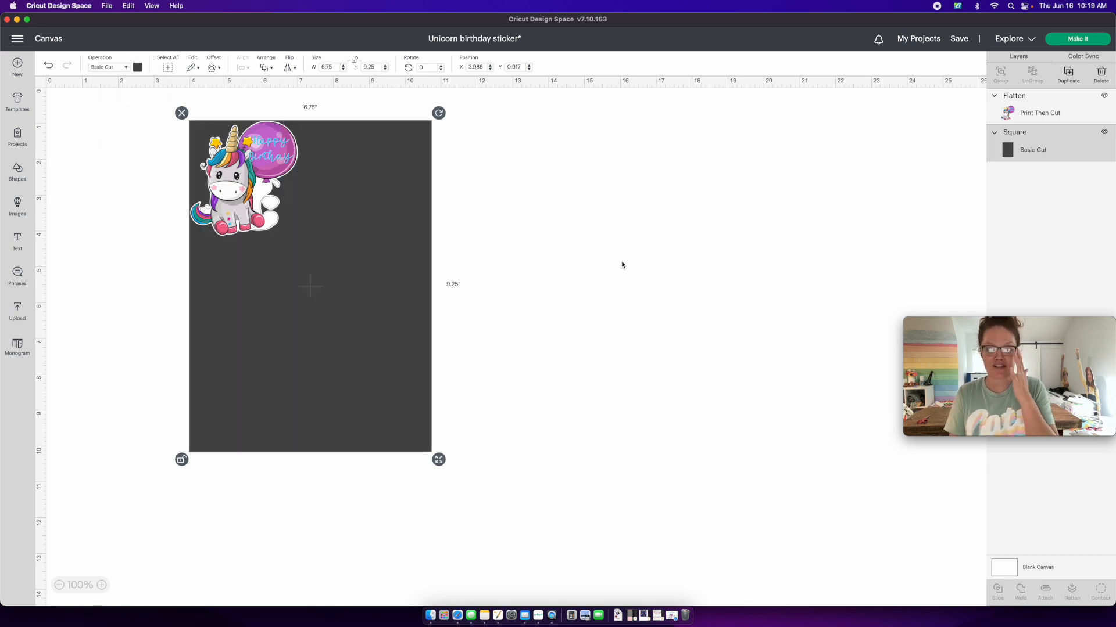
{"action": "left_click", "coordinate": [499, 246]}
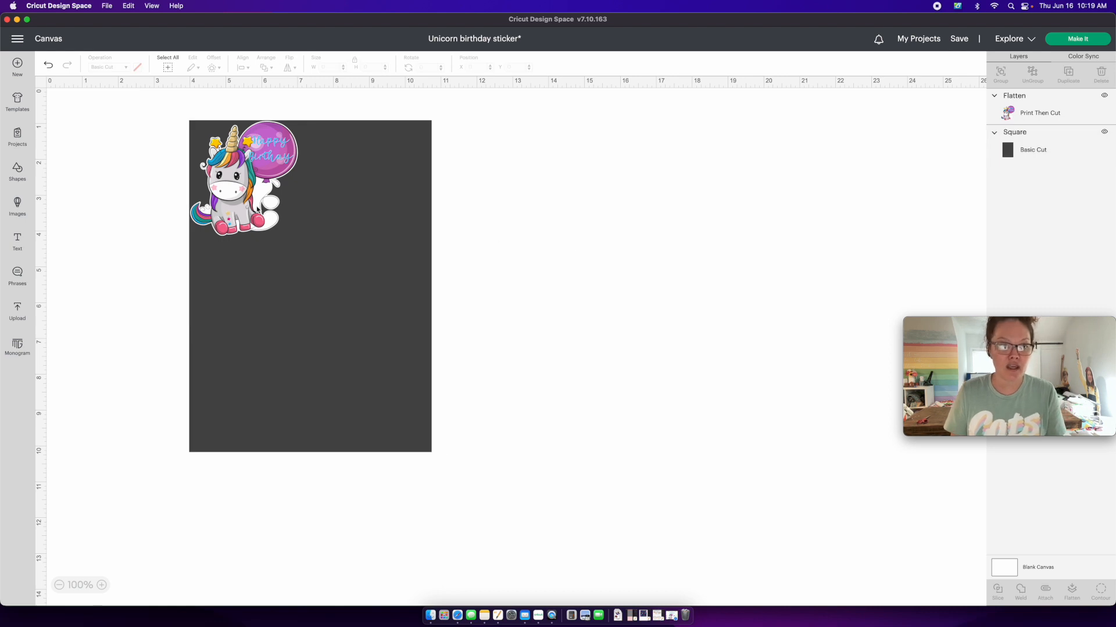
- Copy the sticker, rotate the copy to 178.41 degrees and nest it beside the original in the top row
{"action": "left_click", "coordinate": [258, 210]}
{"action": "left_click_drag", "start_coordinate": [257, 213], "coordinate": [256, 214]}
{"action": "key", "text": "super+v"}
{"action": "left_click_drag", "start_coordinate": [138, 159], "coordinate": [363, 169]}
{"action": "left_click_drag", "start_coordinate": [405, 107], "coordinate": [325, 226]}
- Copy the top pair of stickers and fit the copies directly beneath as a second row within the rectangle
{"action": "left_click", "coordinate": [258, 204], "text": "shift"}
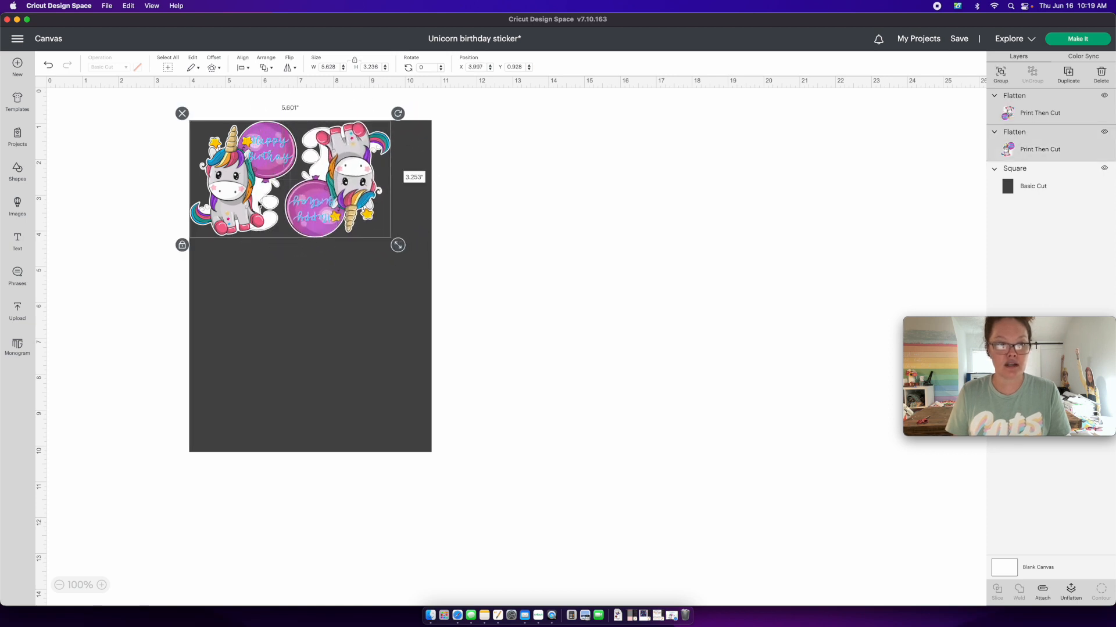
{"action": "key", "text": "super+c"}
{"action": "key", "text": "super+v"}
{"action": "left_click_drag", "start_coordinate": [244, 170], "coordinate": [255, 286]}
{"action": "left_click_drag", "start_coordinate": [353, 309], "coordinate": [339, 280]}
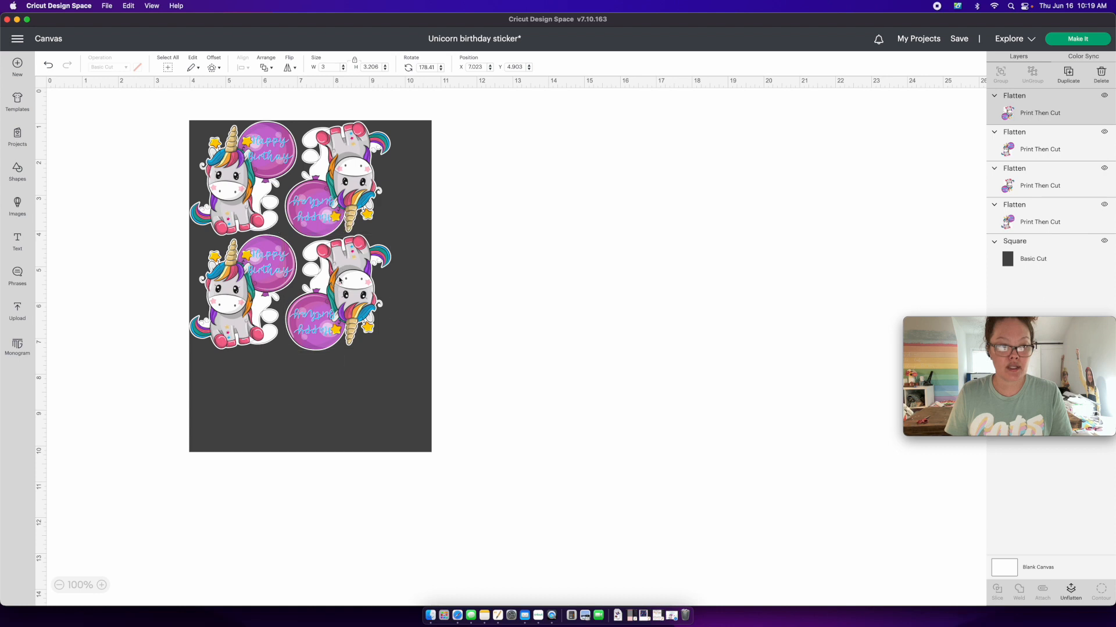
- Paste a third pair of stickers and fit its upright one sideways into the rectangle's lower-left corner
{"action": "left_click", "coordinate": [235, 294], "text": "shift"}
{"action": "key", "text": "super+v"}
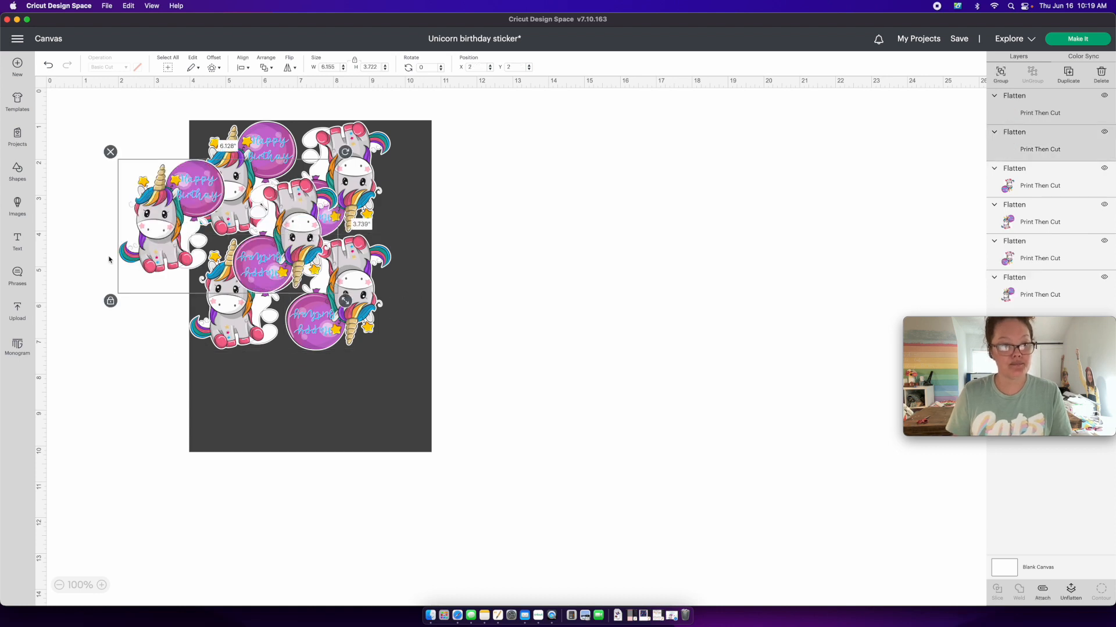
{"action": "left_click", "coordinate": [110, 260]}
{"action": "left_click_drag", "start_coordinate": [145, 219], "coordinate": [239, 415]}
{"action": "left_click_drag", "start_coordinate": [316, 343], "coordinate": [335, 466]}
{"action": "left_click_drag", "start_coordinate": [262, 387], "coordinate": [257, 384]}
- Turn the remaining pasted sticker sideways and fit it into the rectangle's lower-right corner
{"action": "left_click_drag", "start_coordinate": [299, 238], "coordinate": [373, 395]}
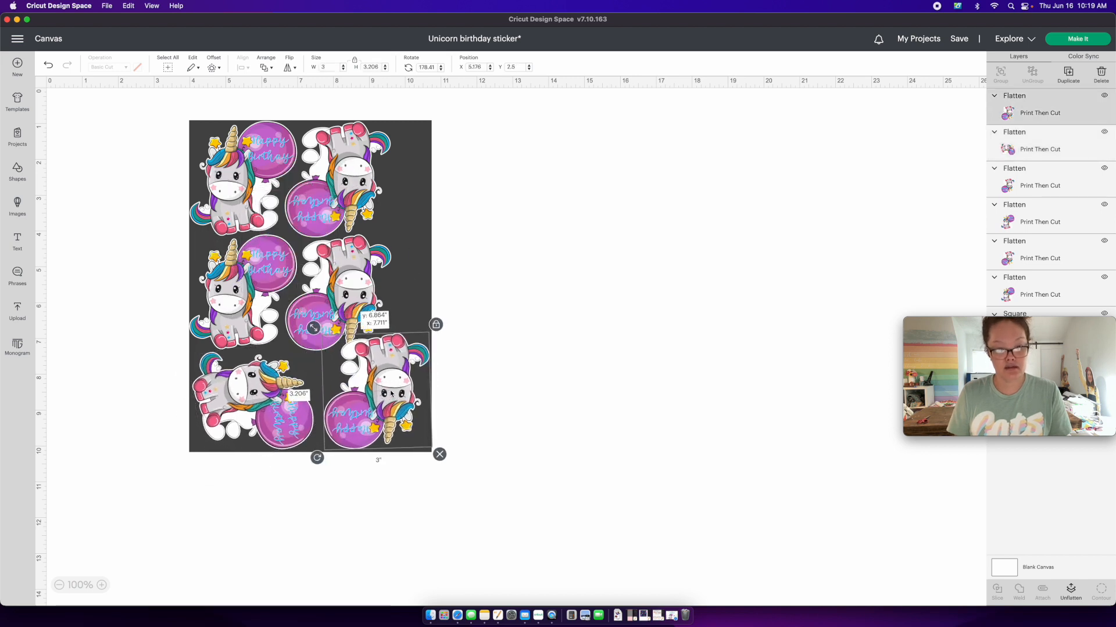
{"action": "left_click_drag", "start_coordinate": [316, 455], "coordinate": [298, 414]}
{"action": "left_click_drag", "start_coordinate": [295, 397], "coordinate": [402, 427]}
- Rotate the second row's right sticker to 91.56 degrees and fit it above the lower-right sticker
{"action": "left_click", "coordinate": [353, 287]}
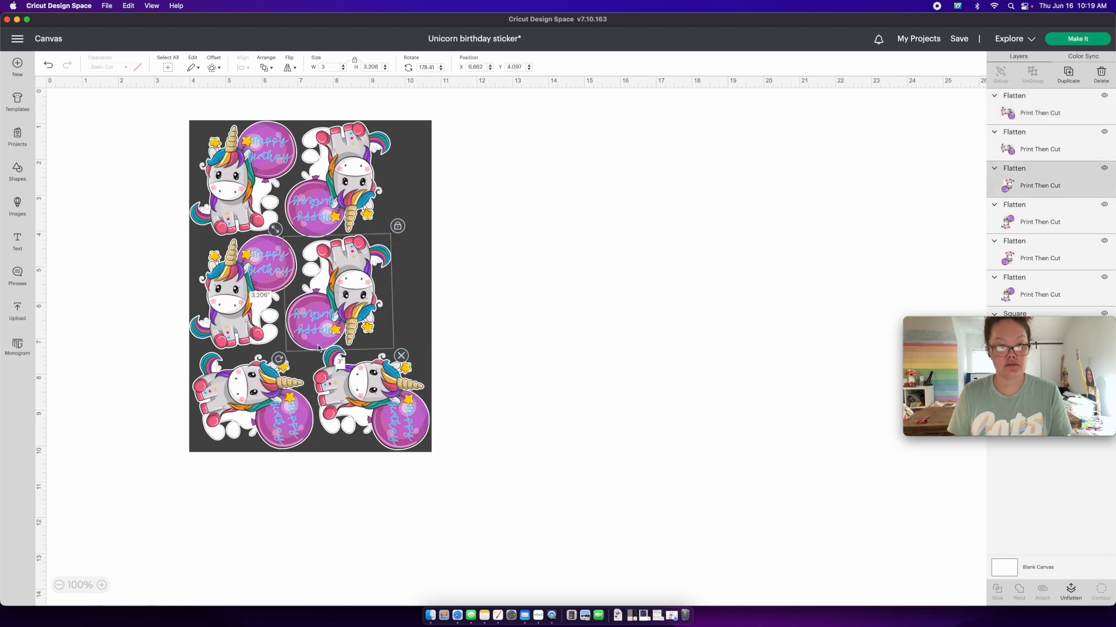
{"action": "left_click_drag", "start_coordinate": [280, 359], "coordinate": [439, 381]}
{"action": "left_click_drag", "start_coordinate": [379, 317], "coordinate": [402, 321]}
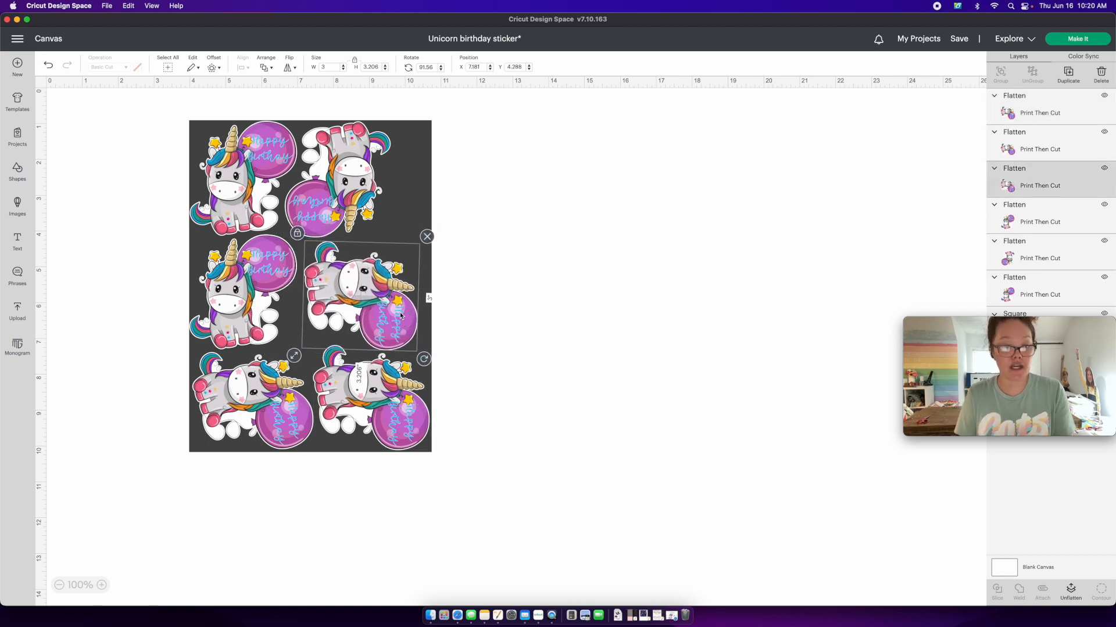
- Delete the 6.75 by 9.25 inch rectangle behind the six stickers
{"action": "left_click", "coordinate": [350, 195]}
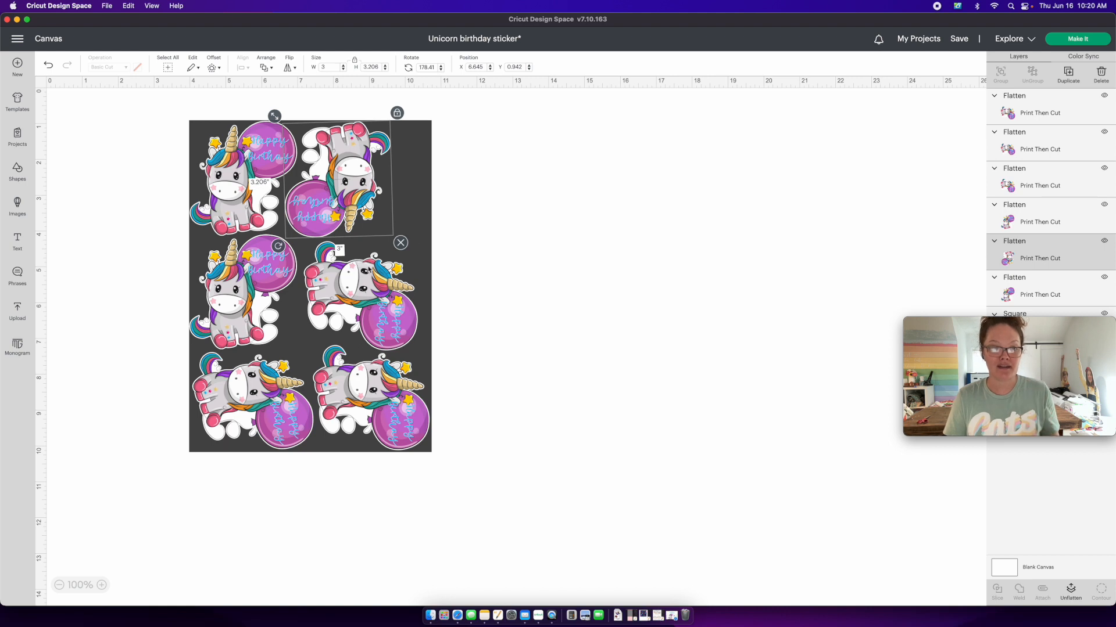
{"action": "left_click", "coordinate": [423, 184]}
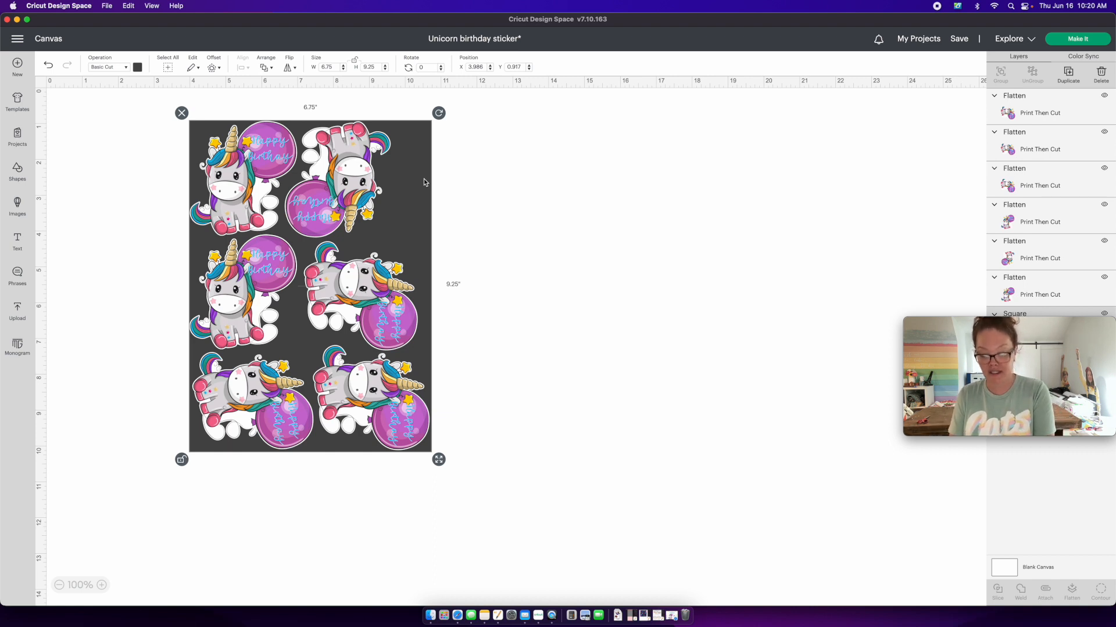
{"action": "key", "text": "Delete"}
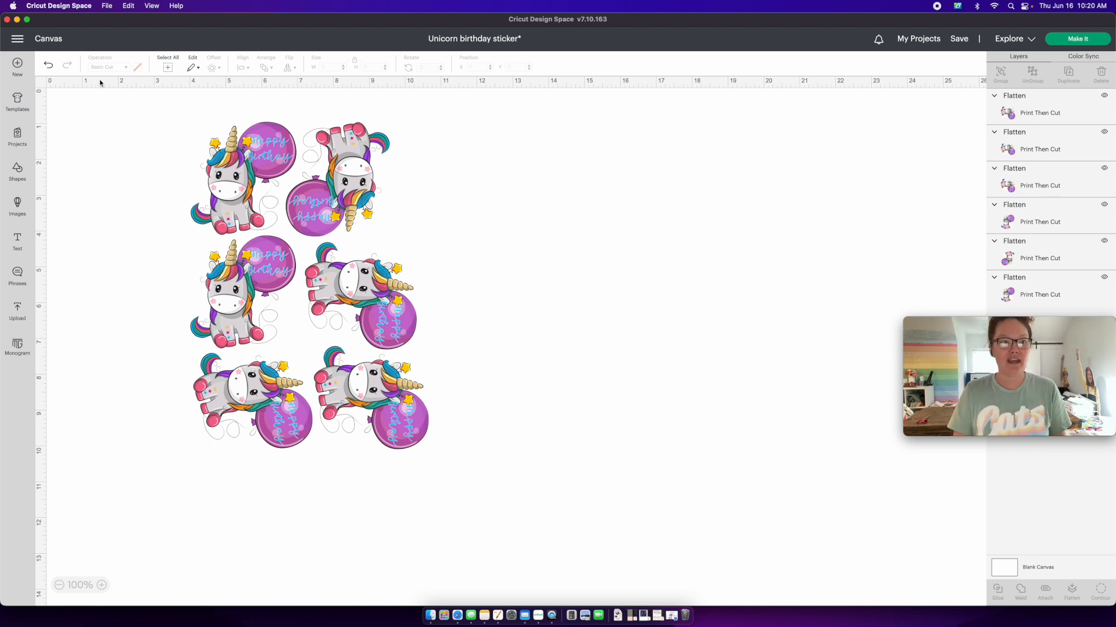
- Attach and flatten all six stickers into a single Print Then Cut image and open it in the mat preview
{"action": "left_click_drag", "start_coordinate": [128, 103], "coordinate": [566, 574]}
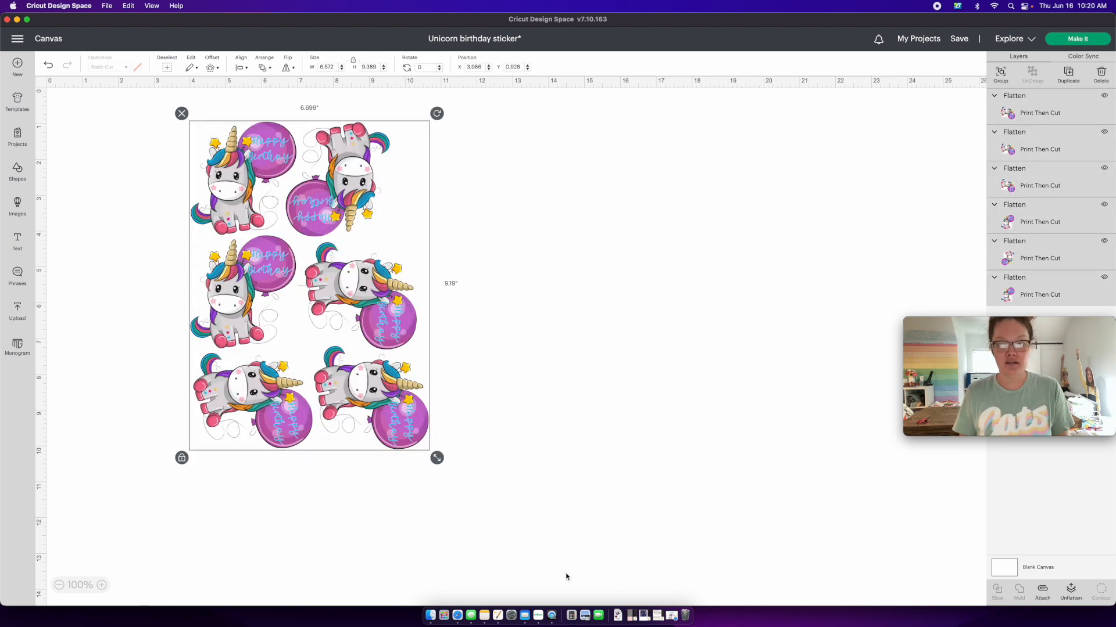
{"action": "left_click", "coordinate": [1043, 592]}
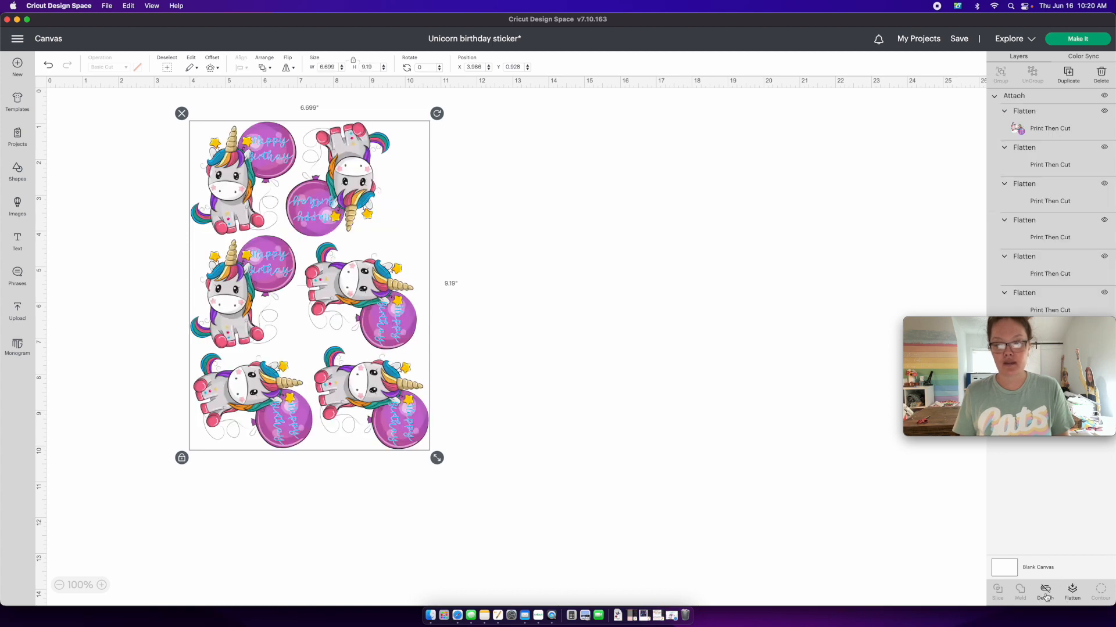
{"action": "left_click", "coordinate": [1073, 591]}
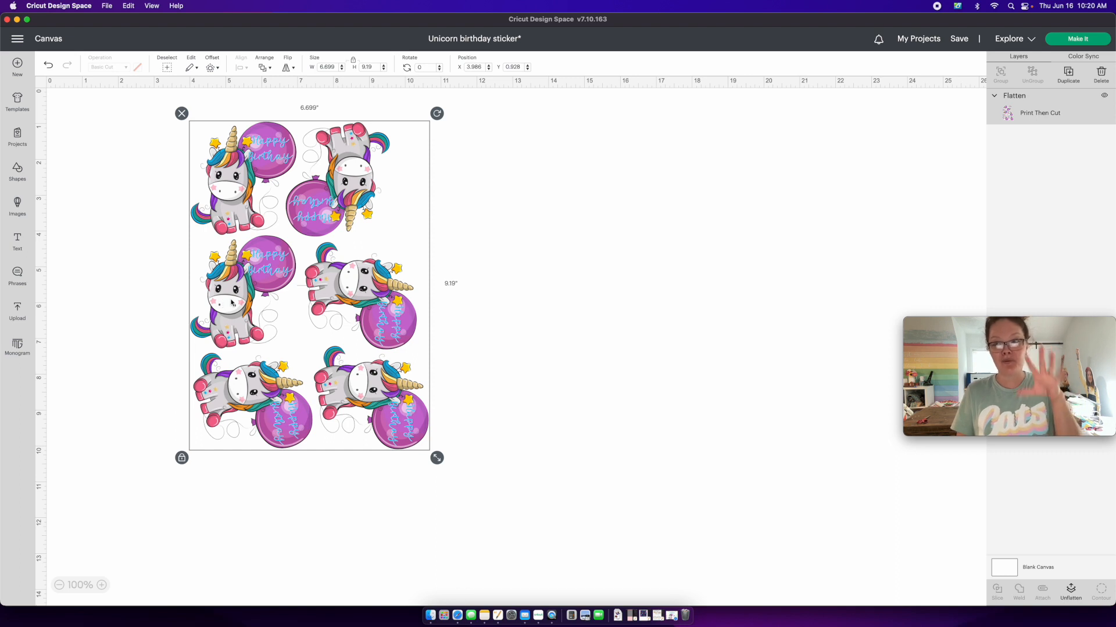
{"action": "left_click", "coordinate": [1078, 39]}
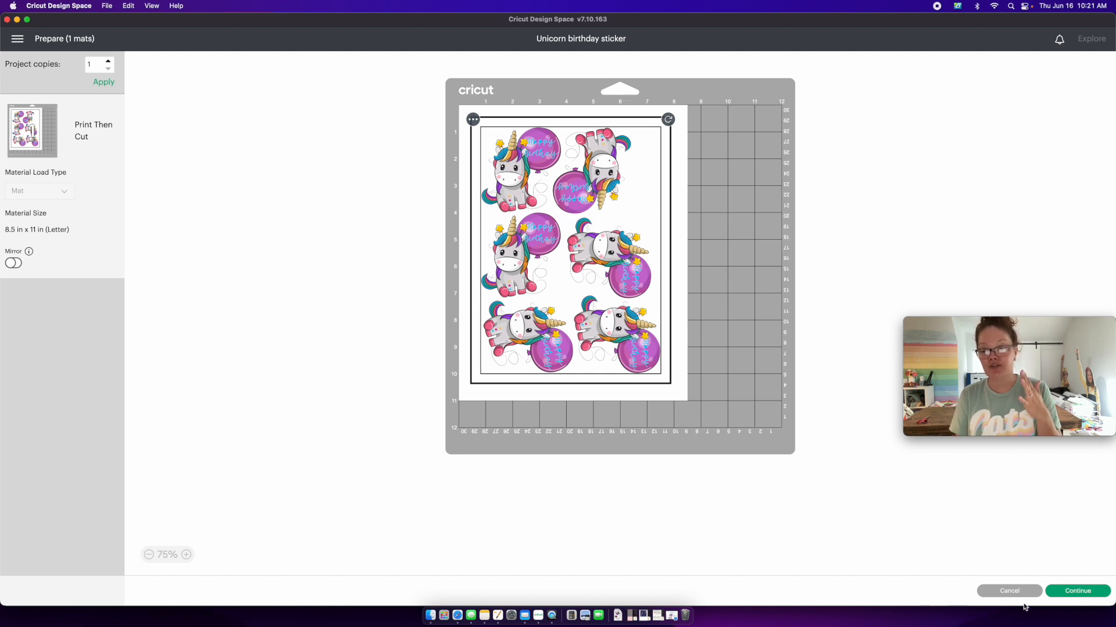
- Return from the mat preview to the canvas and save the project
{"action": "left_click", "coordinate": [1009, 591]}
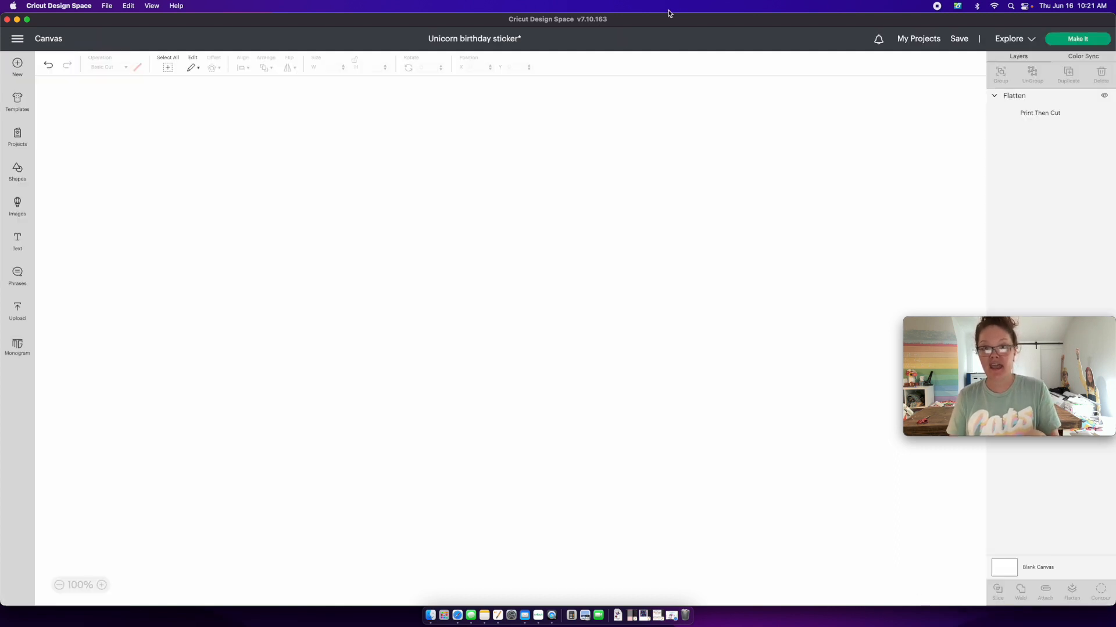
{"action": "left_click", "coordinate": [960, 40]}
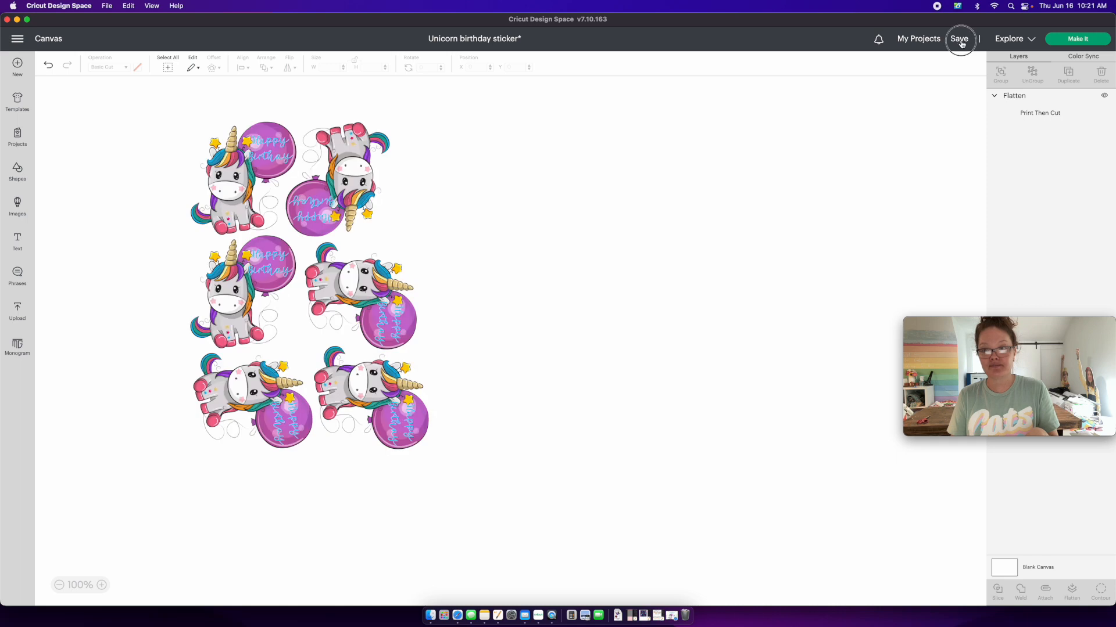
{"action": "left_click", "coordinate": [960, 55]}
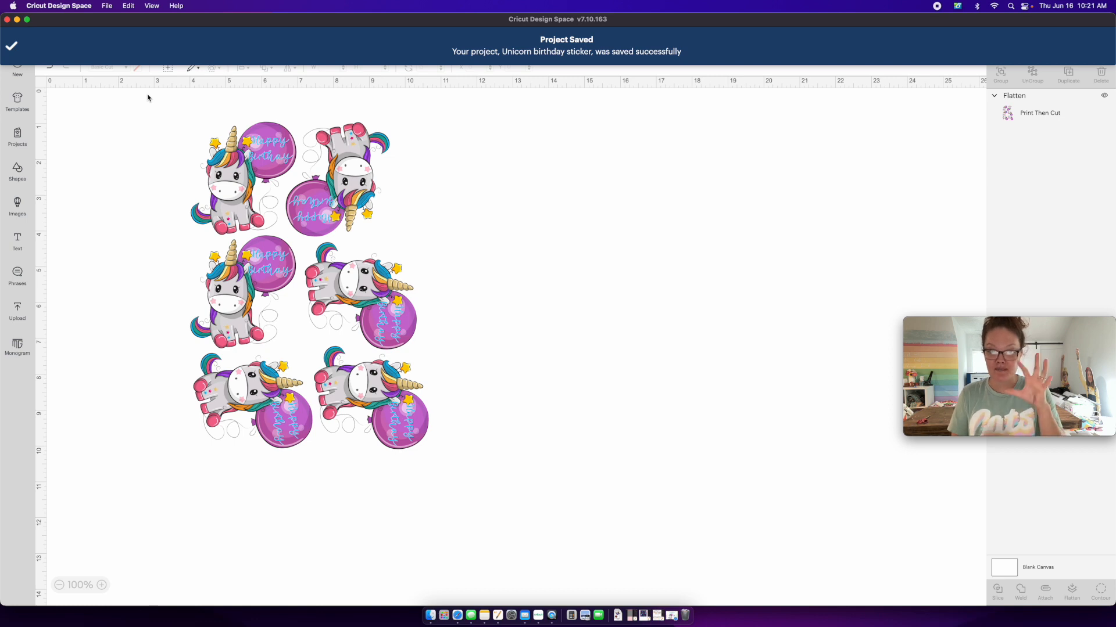
- Move the flattened six-sticker sheet to about X 1.6, Y 0.96 inches to free canvas space beside it
{"action": "left_click", "coordinate": [335, 179]}
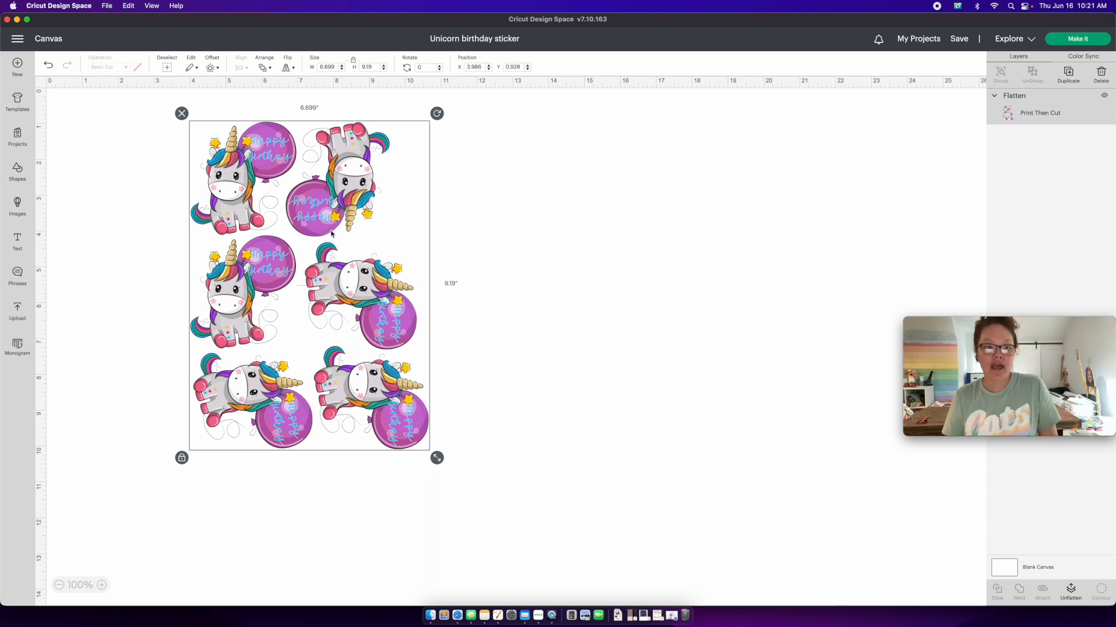
{"action": "left_click", "coordinate": [551, 249]}
{"action": "left_click_drag", "start_coordinate": [359, 309], "coordinate": [274, 311]}
{"action": "left_click", "coordinate": [359, 299]}
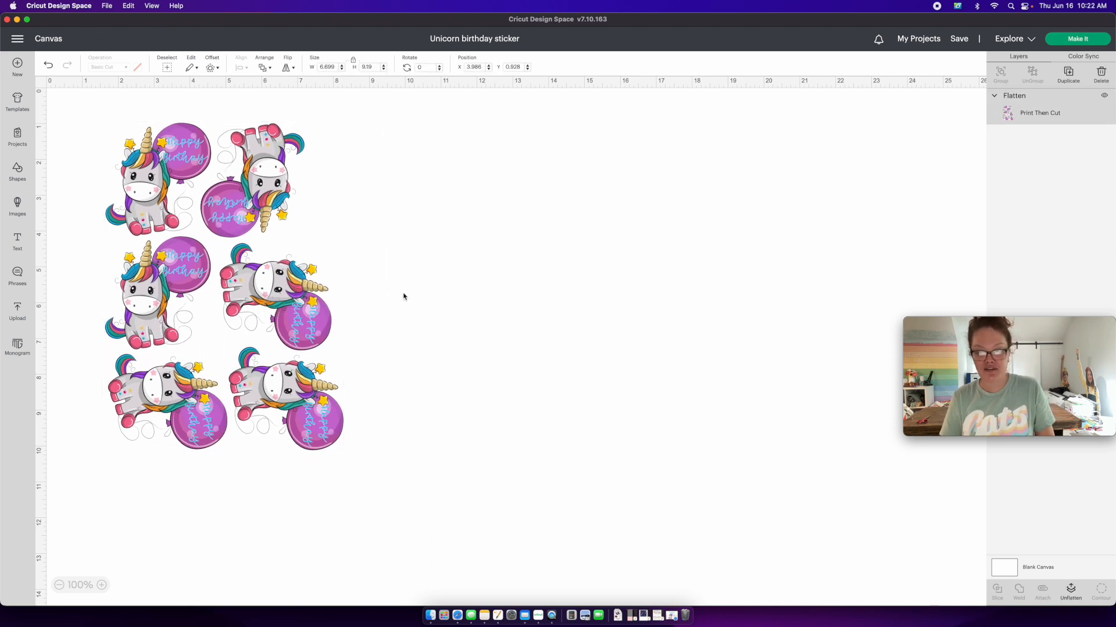
- Duplicate the six-sticker sheet, place the copy beside the original and unflatten it
{"action": "key", "text": "super+a"}
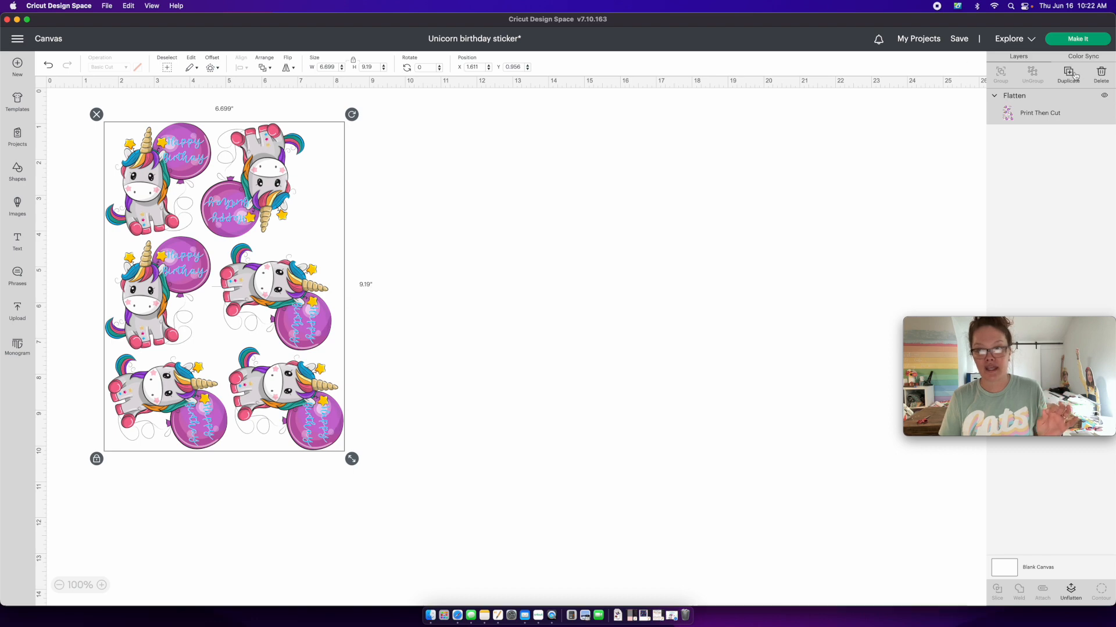
{"action": "key", "text": "super+v"}
{"action": "left_click_drag", "start_coordinate": [267, 296], "coordinate": [527, 317]}
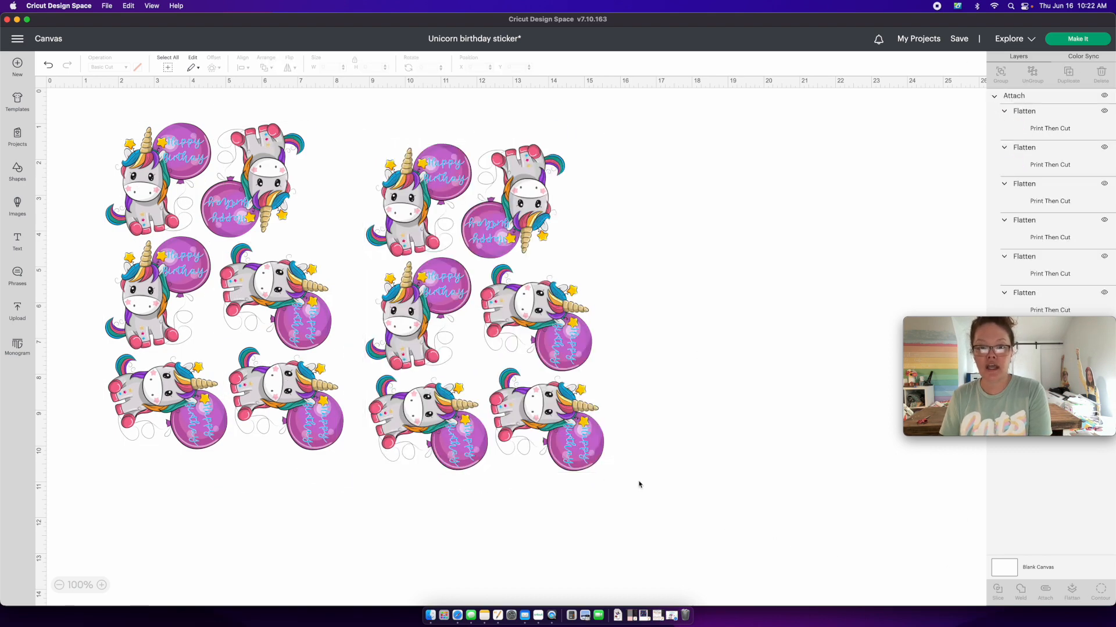
- Detach the copied set and delete all of its stickers except the upper-left one
{"action": "left_click", "coordinate": [1044, 591]}
{"action": "left_click_drag", "start_coordinate": [842, 532], "coordinate": [396, 275]}
{"action": "key", "text": "Delete"}
{"action": "left_click", "coordinate": [500, 195]}
{"action": "key", "text": "Delete"}
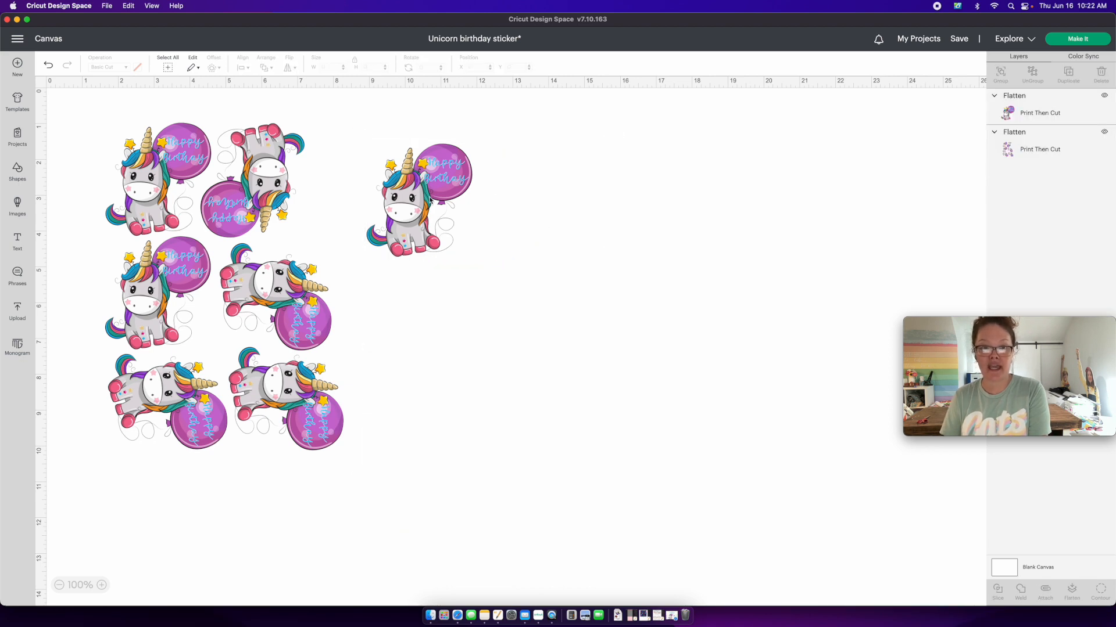
- Tilt the remaining single sticker about 6.6 degrees, set its width to 6.75 inches and place it beside the six-sticker sheet
{"action": "left_click", "coordinate": [436, 190]}
{"action": "left_click_drag", "start_coordinate": [480, 134], "coordinate": [488, 143]}
{"action": "left_click", "coordinate": [333, 66]}
{"action": "type", "text": "6.75"}
{"action": "key", "text": "Return"}
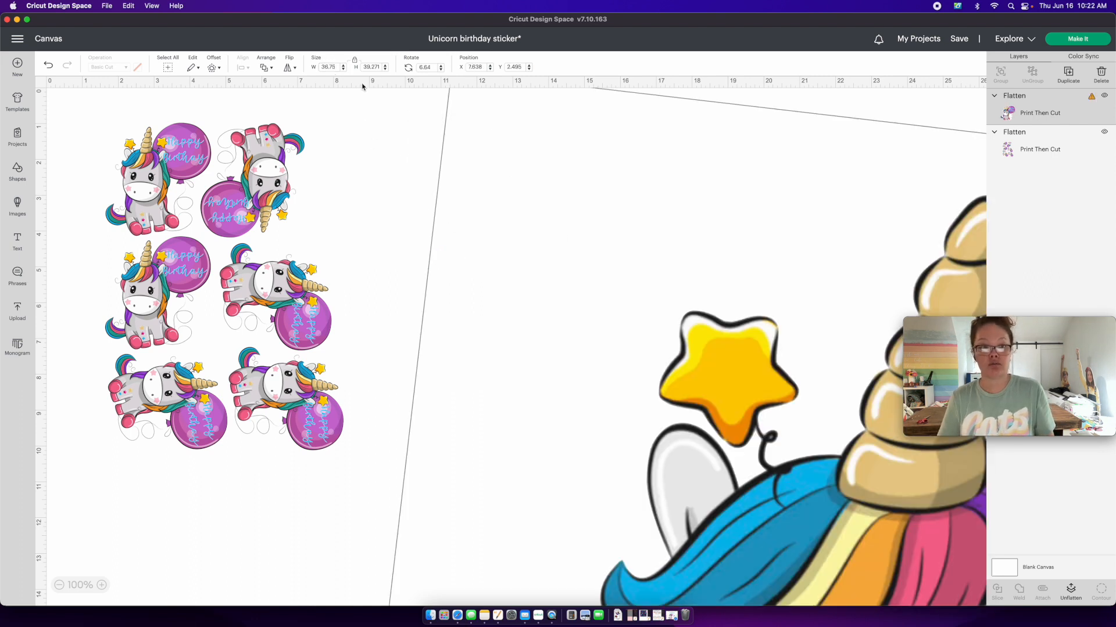
{"action": "left_click", "coordinate": [335, 66]}
{"action": "type", "text": "6.75"}
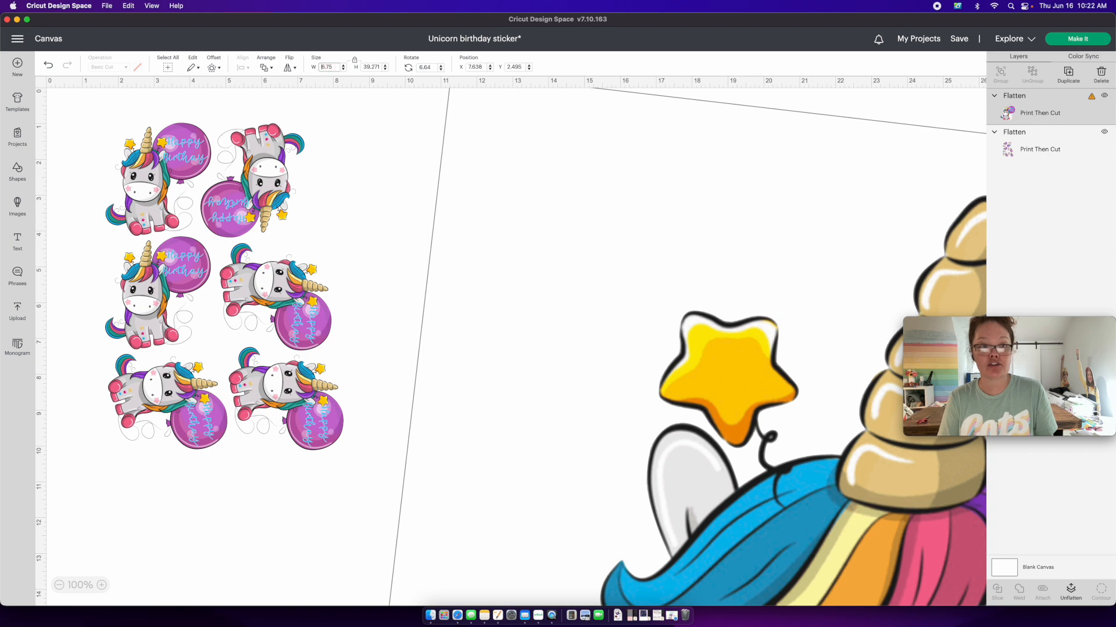
{"action": "key", "text": "Return"}
{"action": "left_click_drag", "start_coordinate": [458, 273], "coordinate": [493, 271]}
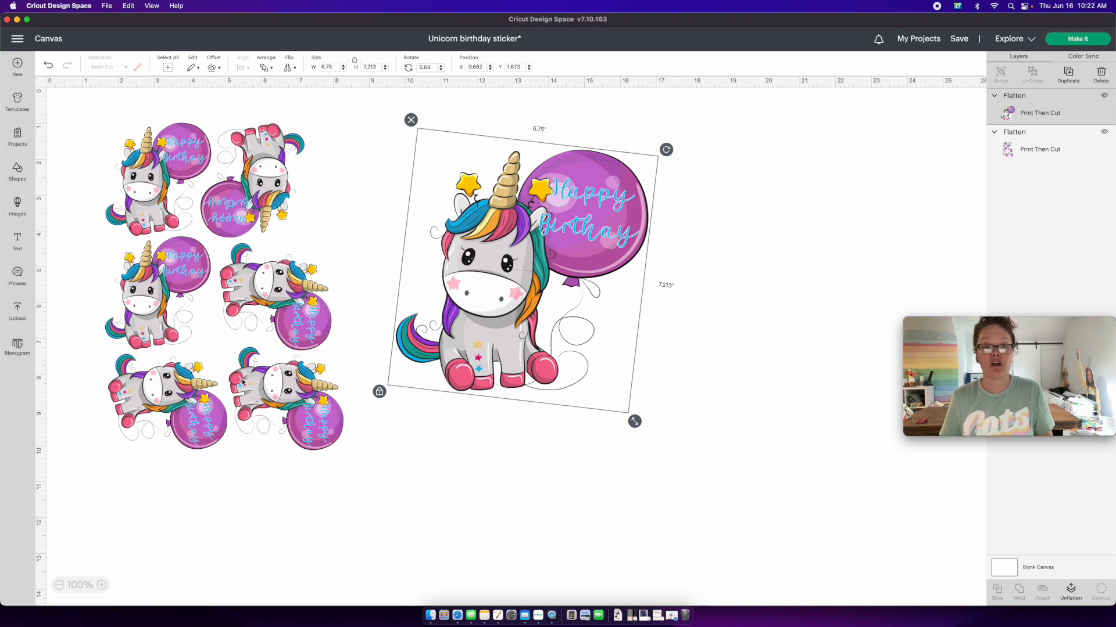
{"action": "left_click", "coordinate": [147, 159]}
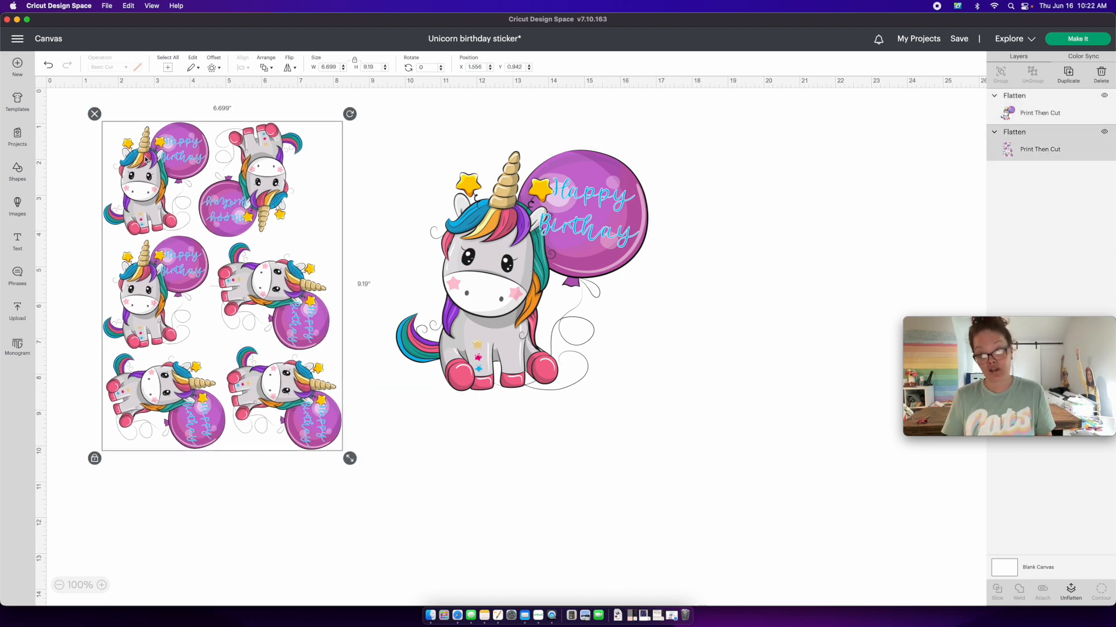